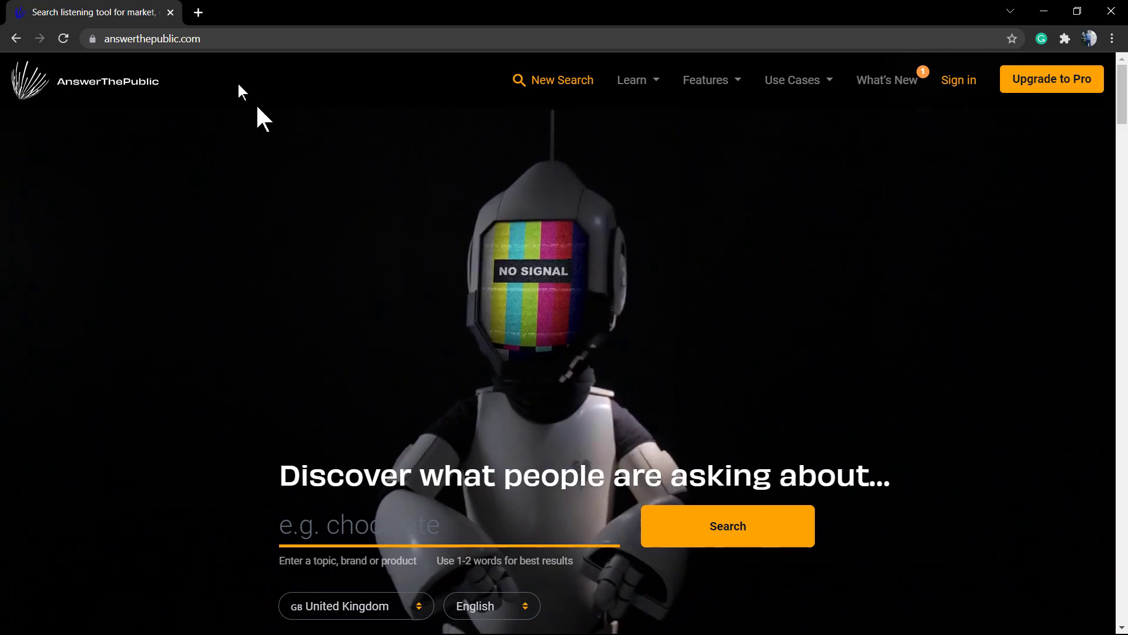
Scroll down the homepage to the search-insights headline, highlighting it while reading
left_click(155, 40)
left_click(326, 184)
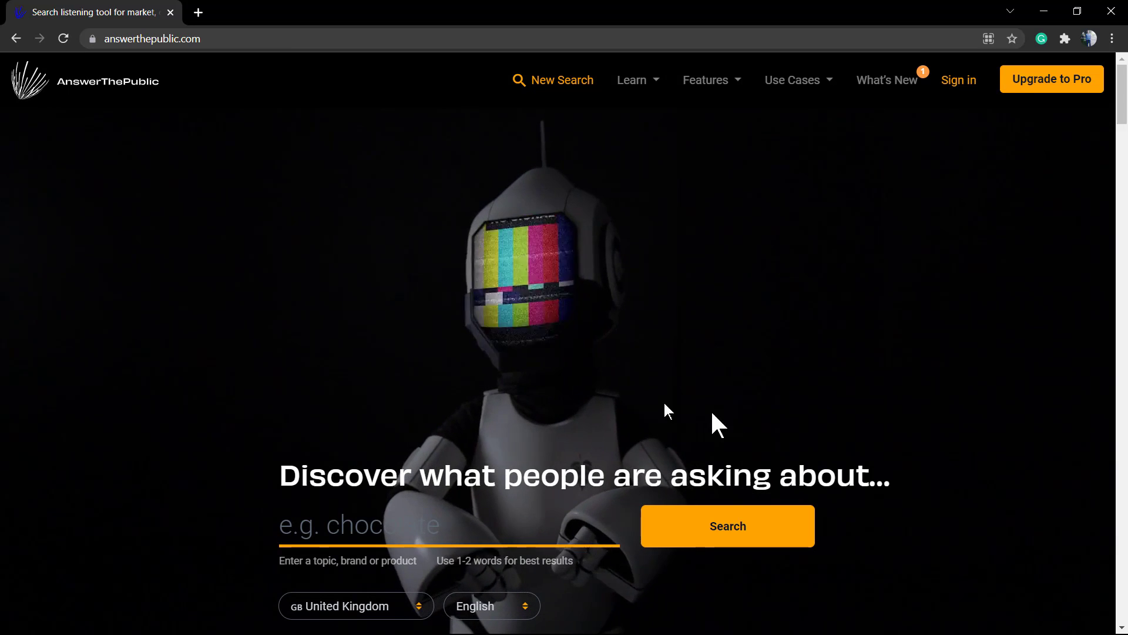
scroll(608, 359, "down", 5)
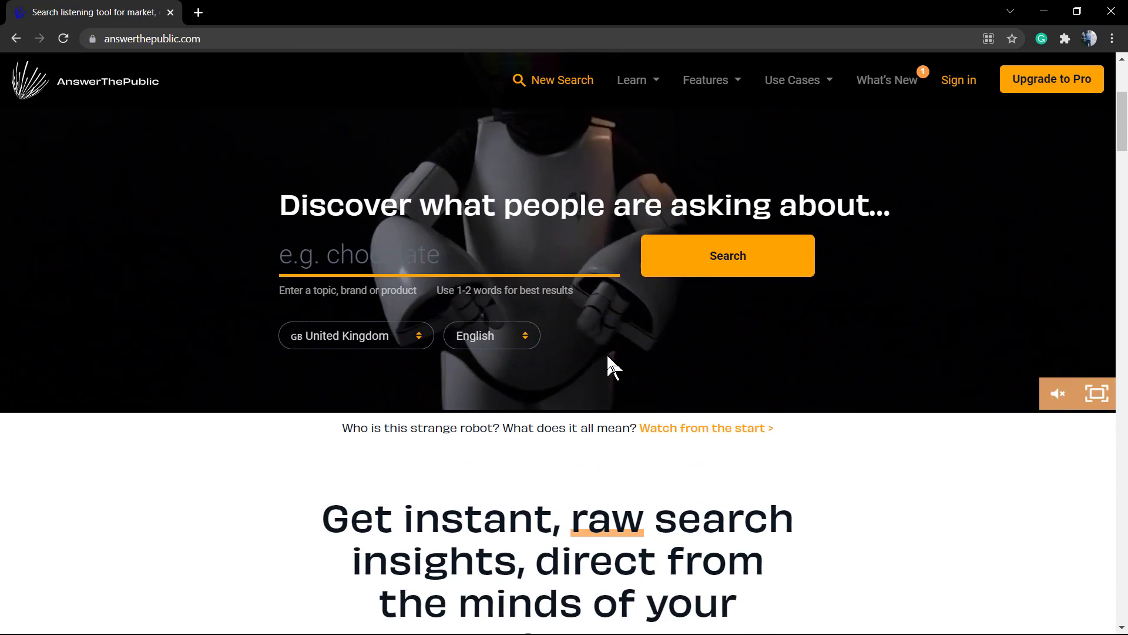
scroll(607, 356, "down", 2)
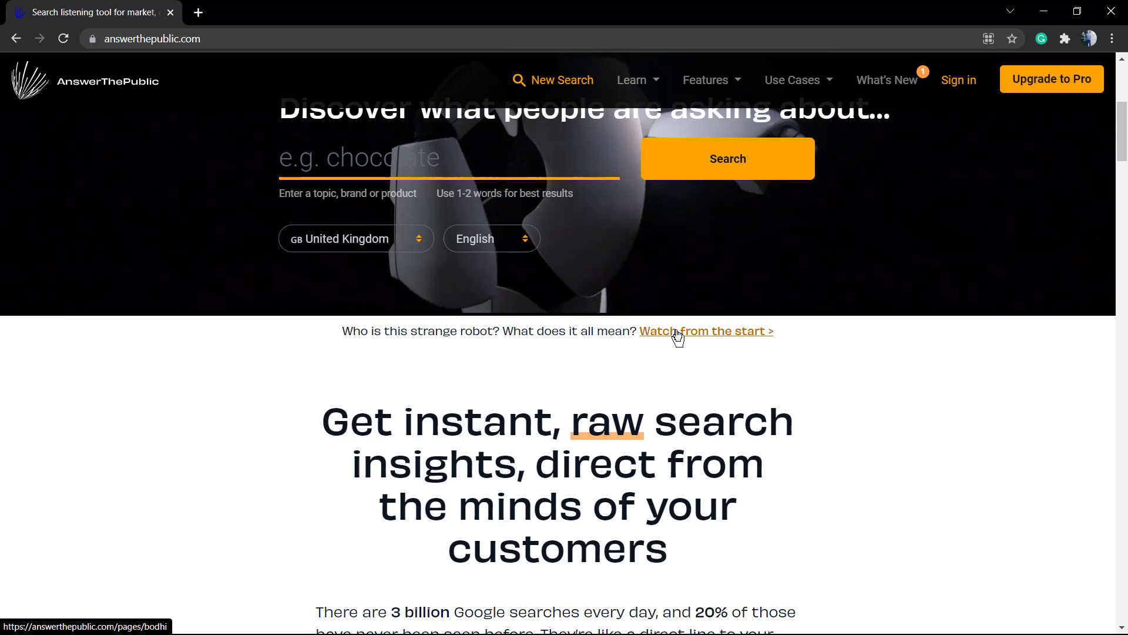
scroll(453, 378, "down", 1)
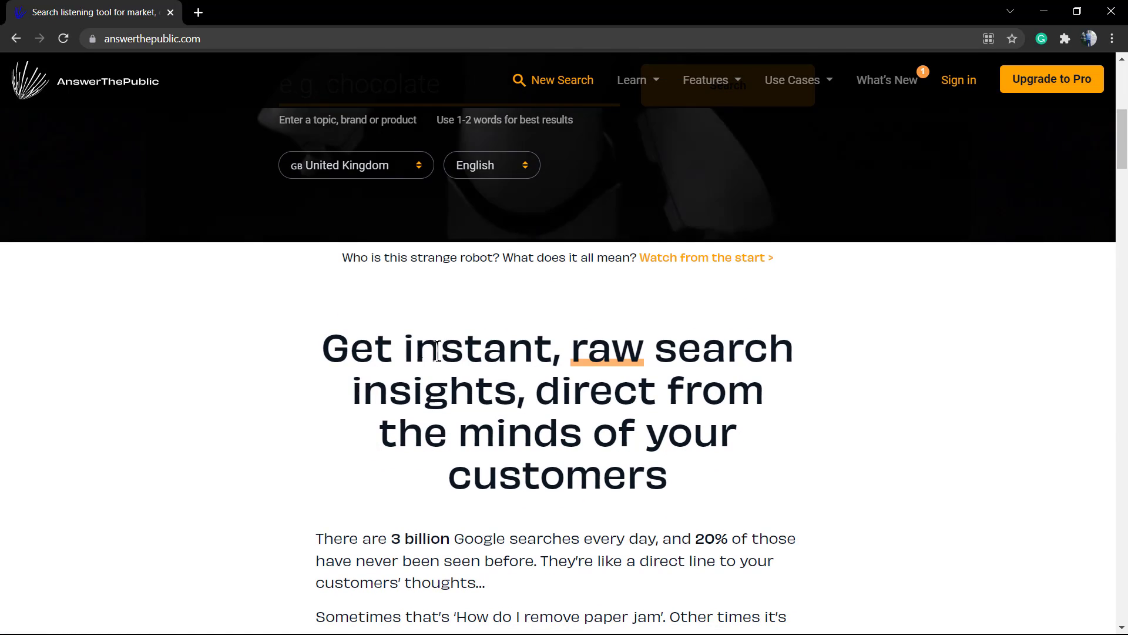
scroll(437, 351, "down", 1)
left_click_drag(352, 275, 718, 407)
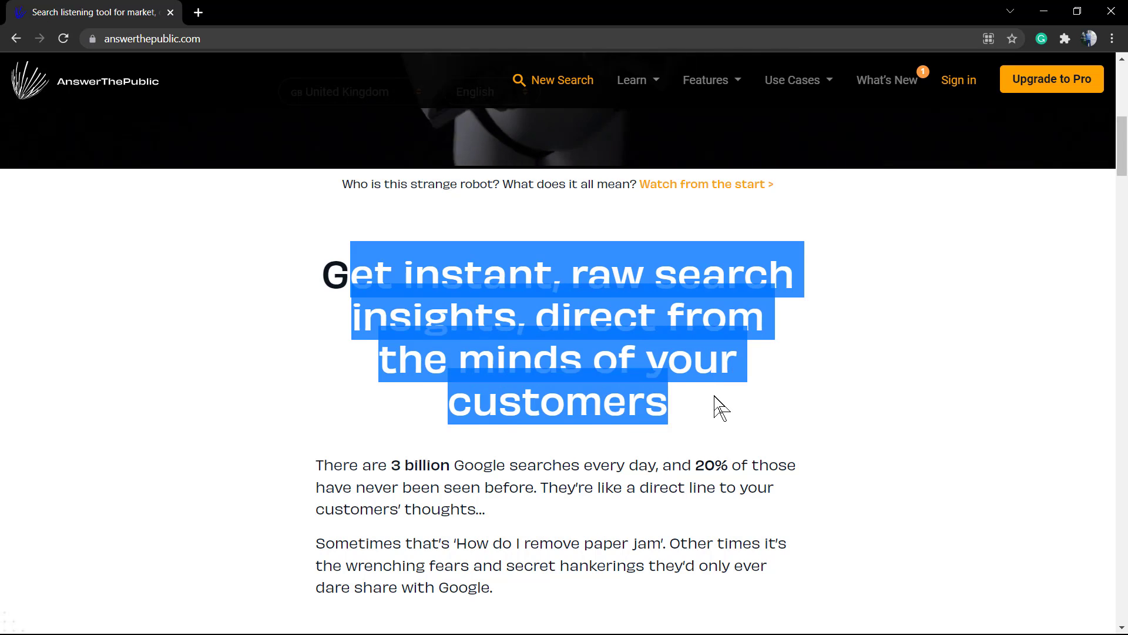
left_click(718, 407)
Highlight and read the intro about 3 billion daily Google searches, then clear the selection
scroll(564, 364, "down", 3)
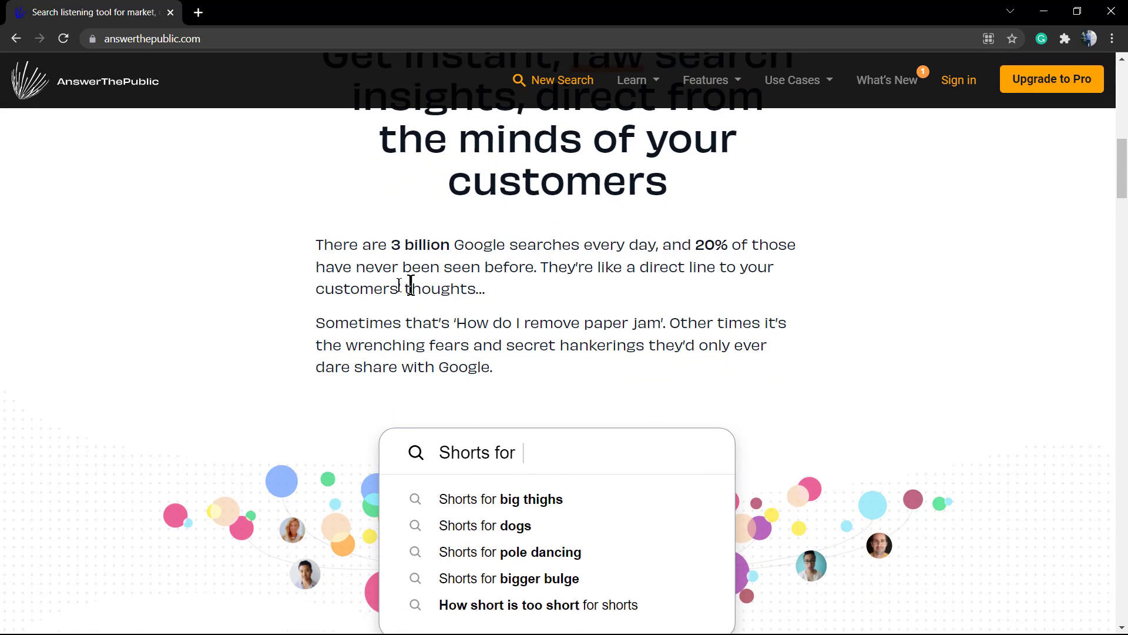
left_click_drag(315, 238, 464, 261)
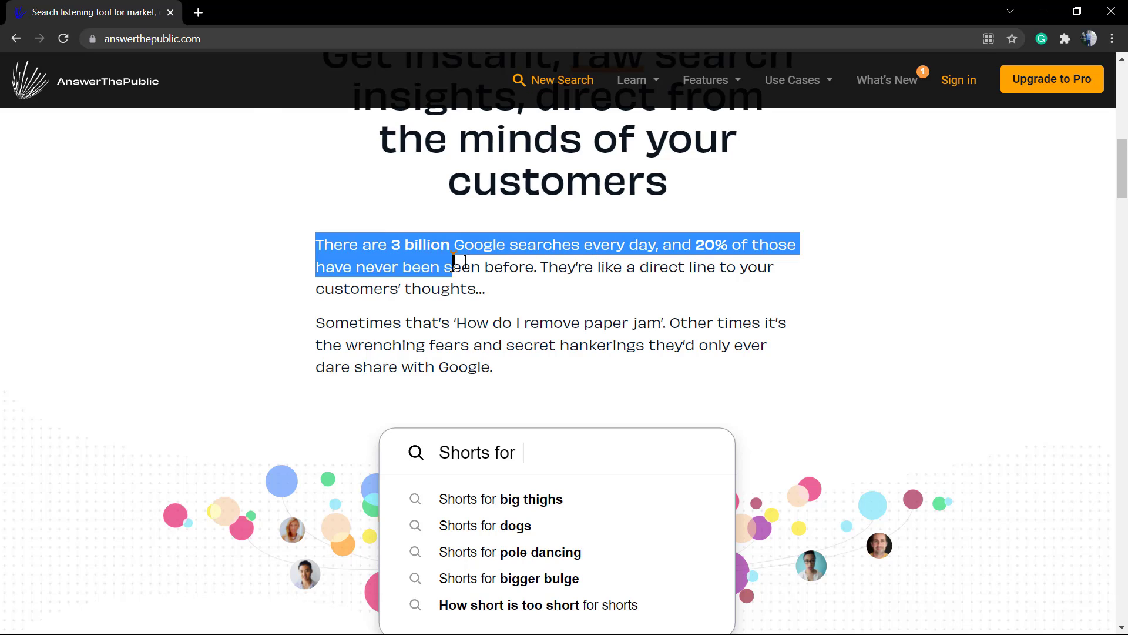
left_click_drag(562, 268, 613, 369)
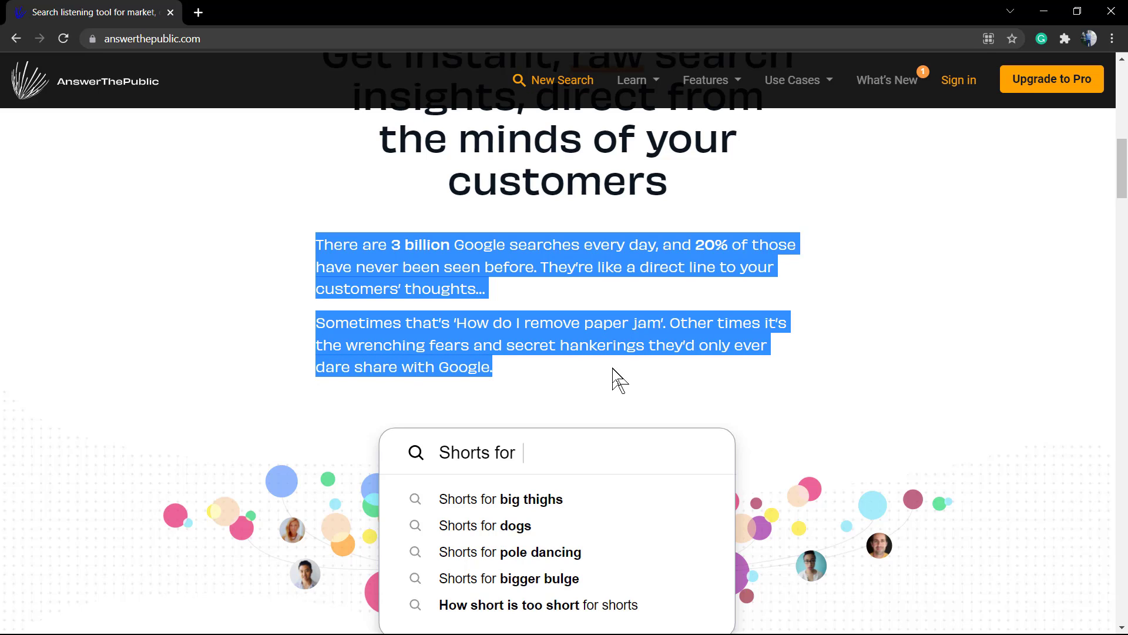
left_click(613, 369)
scroll(613, 369, "down", 3)
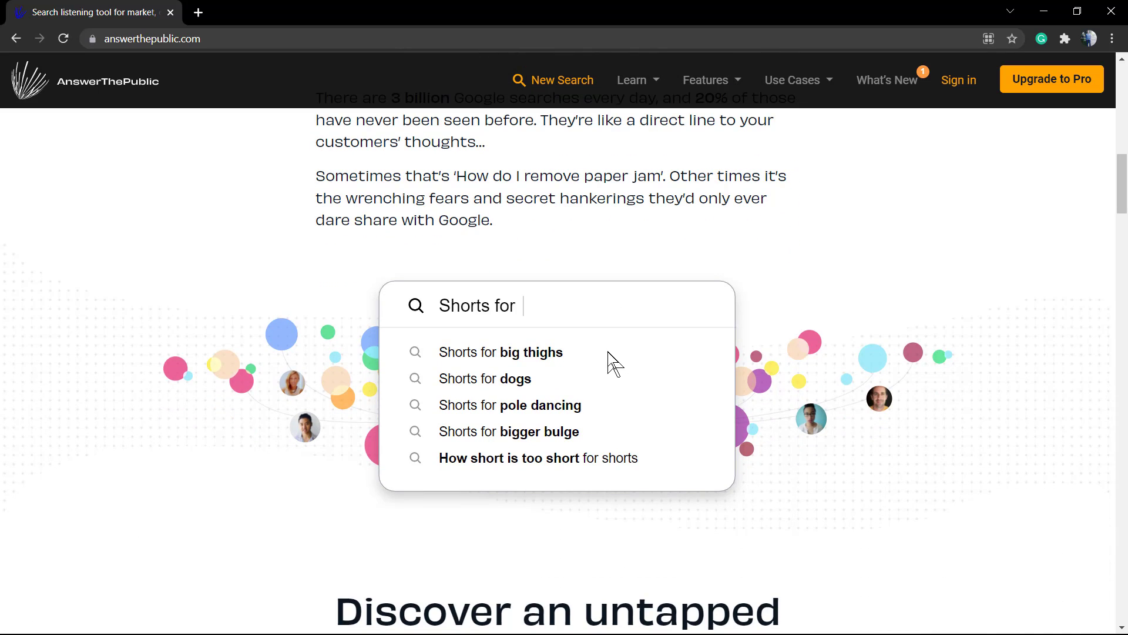
Scroll past the keyword wheel, testimonials and features to the footer, then back up to Pricing
scroll(613, 363, "down", 9)
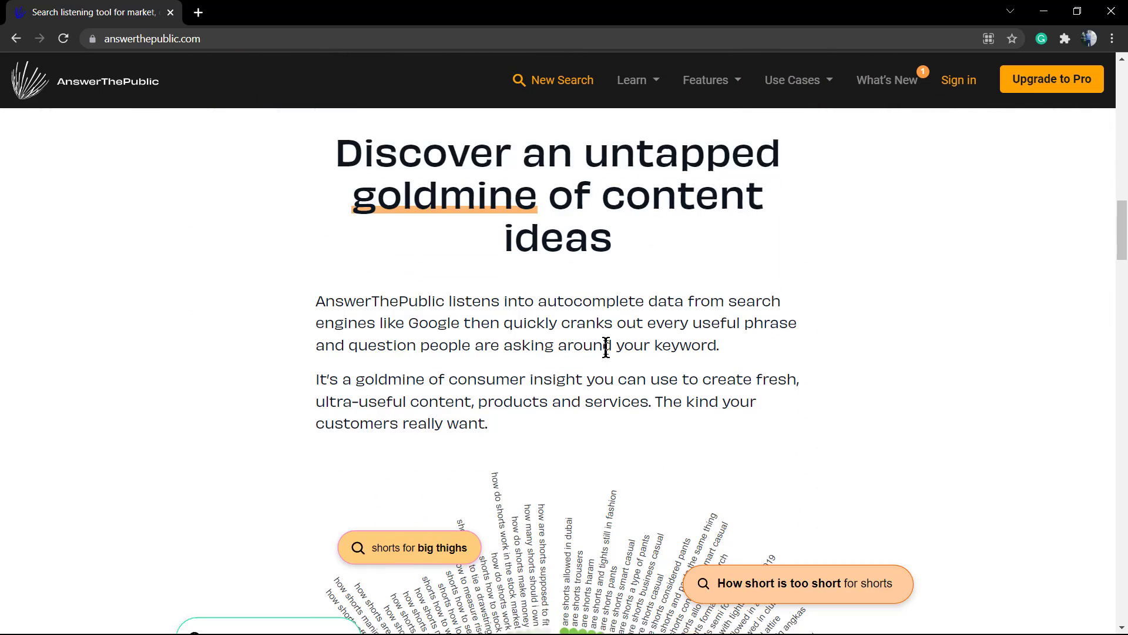
scroll(606, 349, "down", 6)
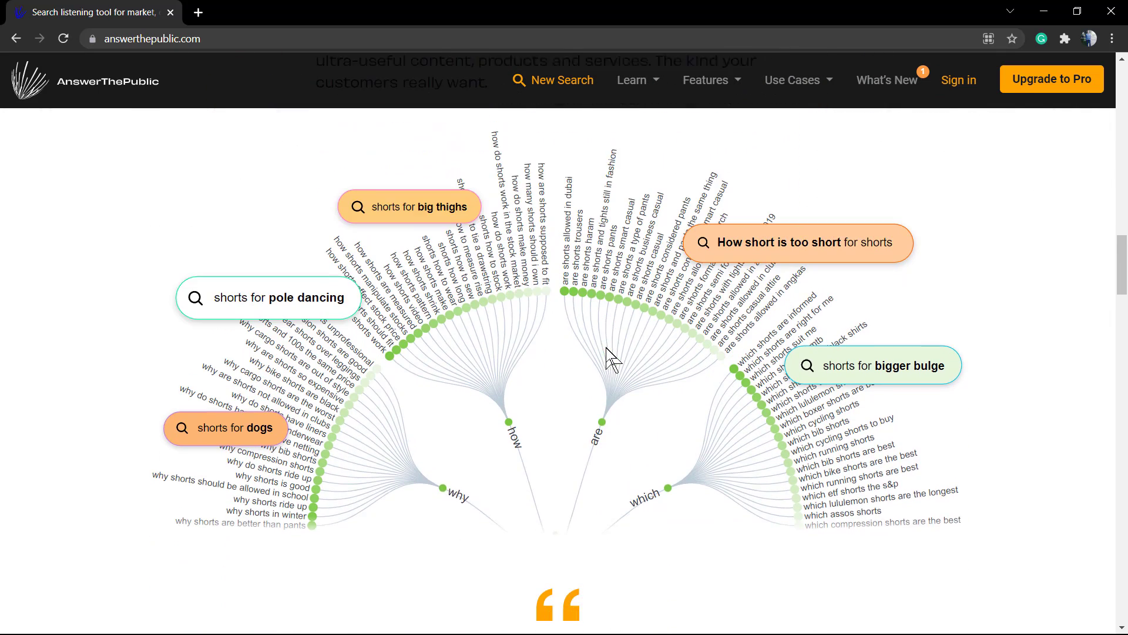
scroll(606, 348, "down", 4)
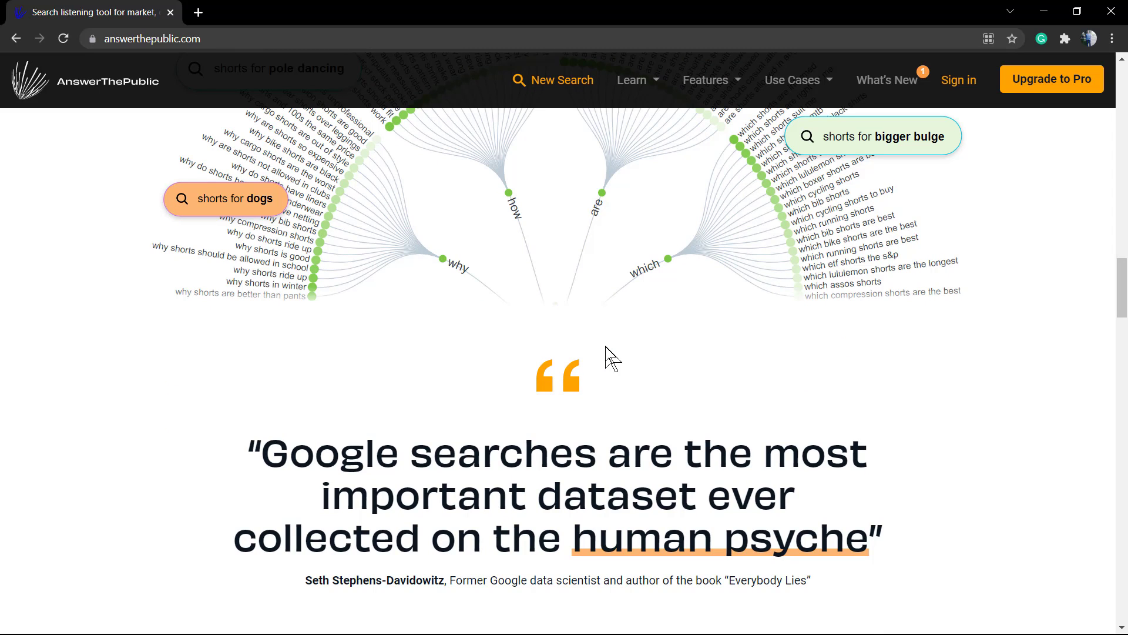
scroll(611, 357, "down", 1)
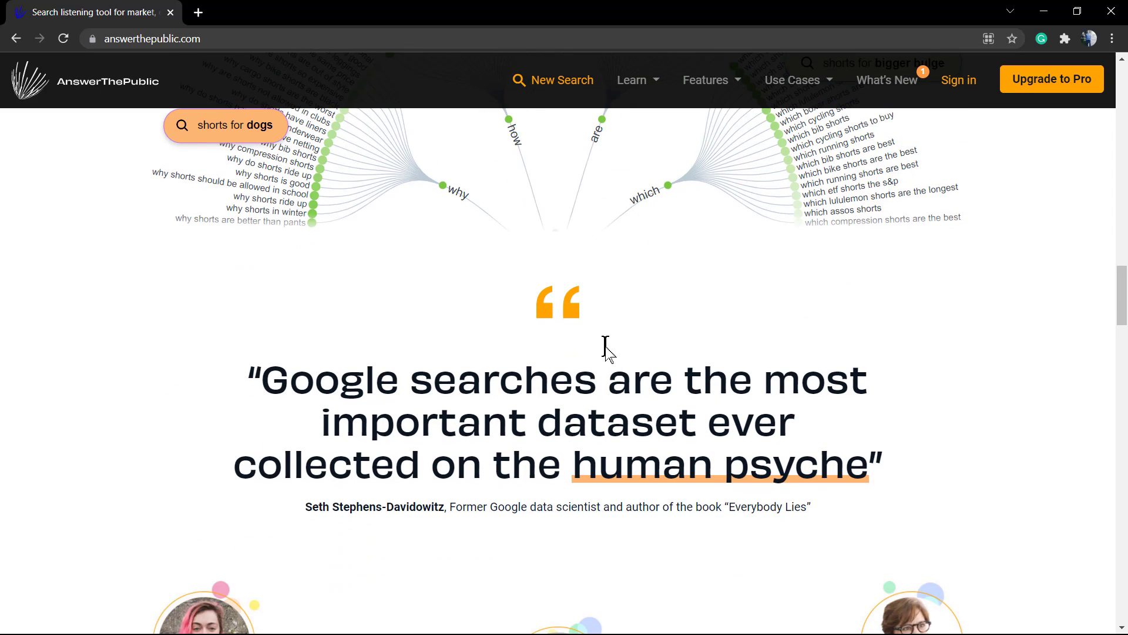
scroll(605, 347, "down", 4)
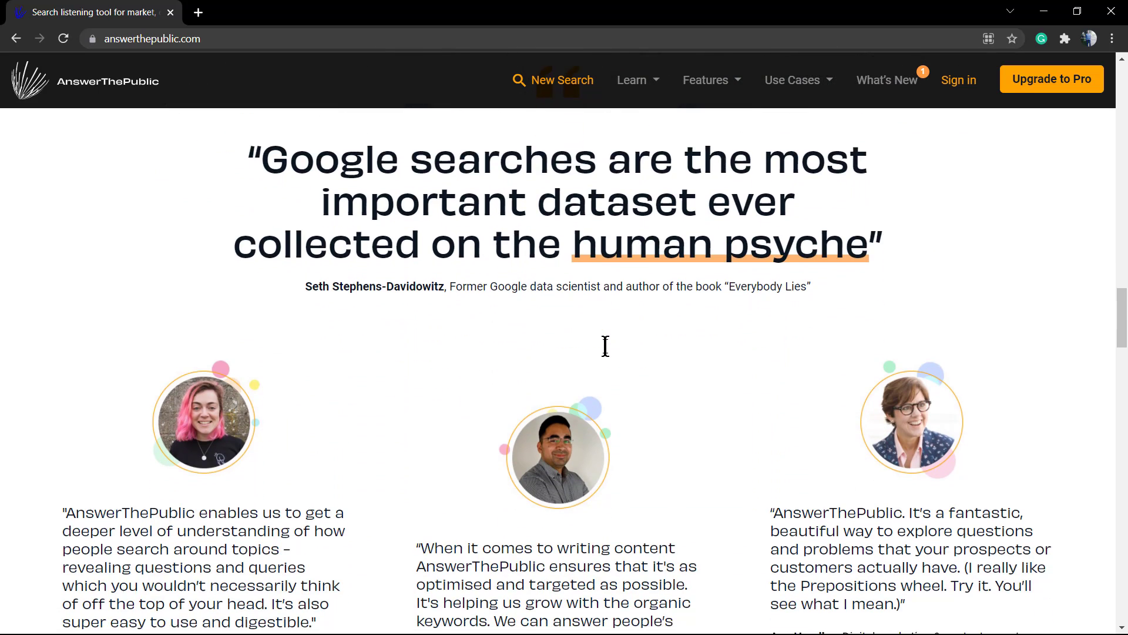
scroll(605, 347, "down", 3)
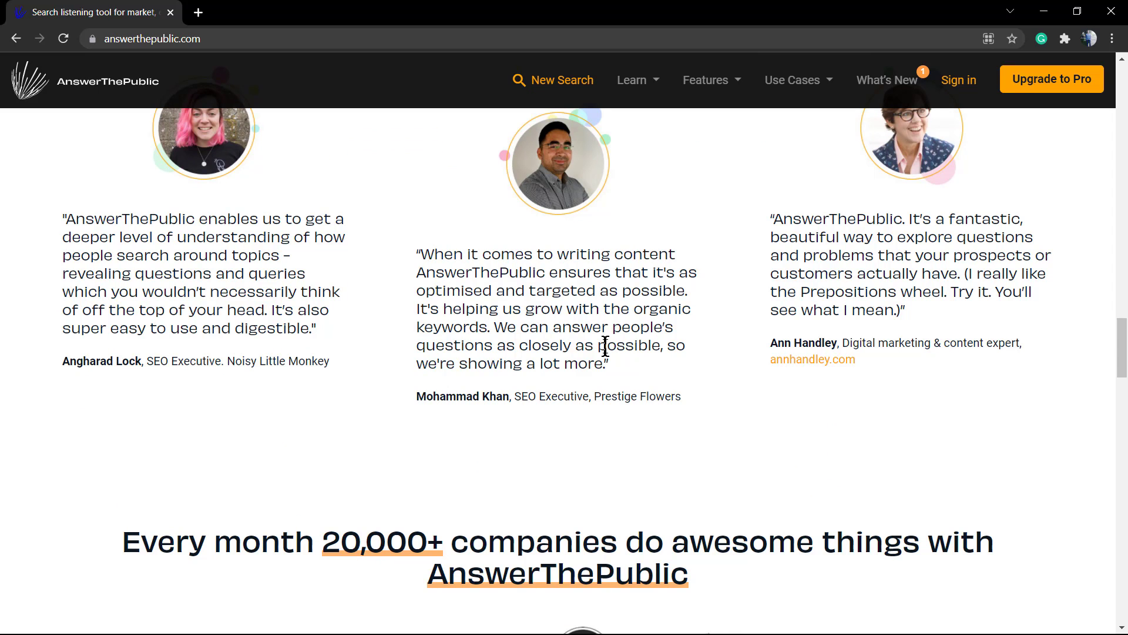
scroll(606, 347, "down", 4)
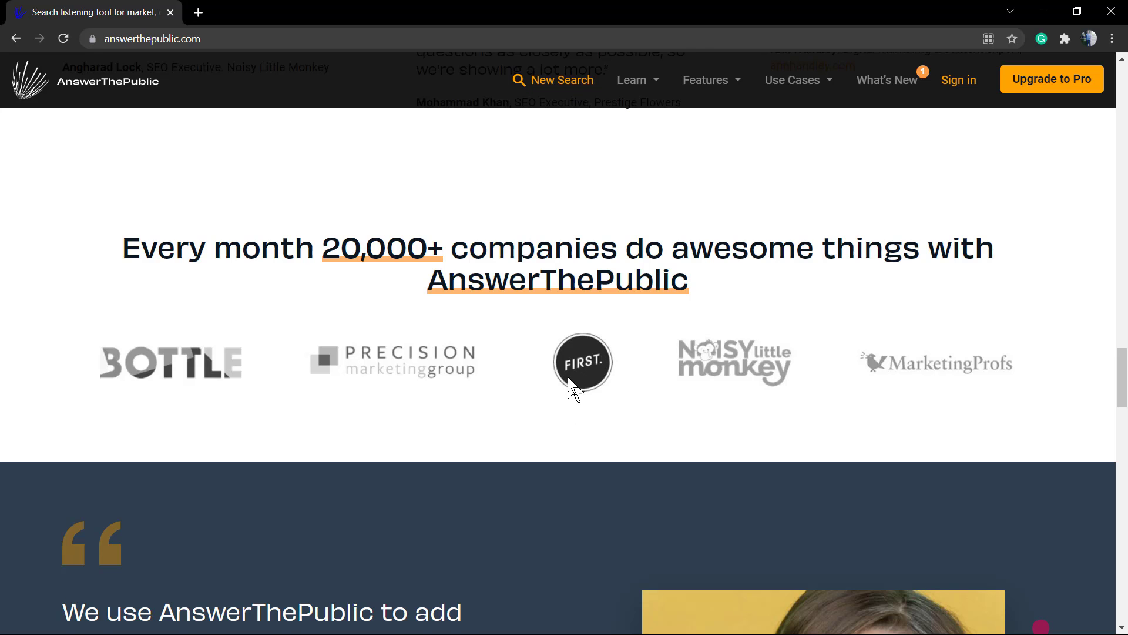
scroll(569, 371, "down", 6)
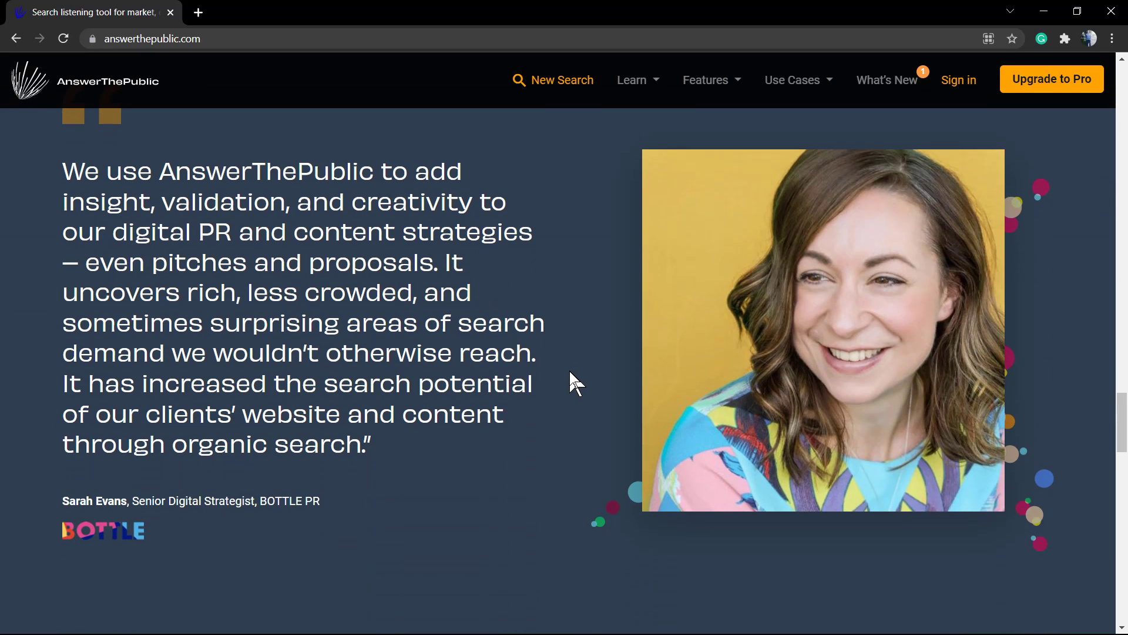
scroll(573, 382, "down", 6)
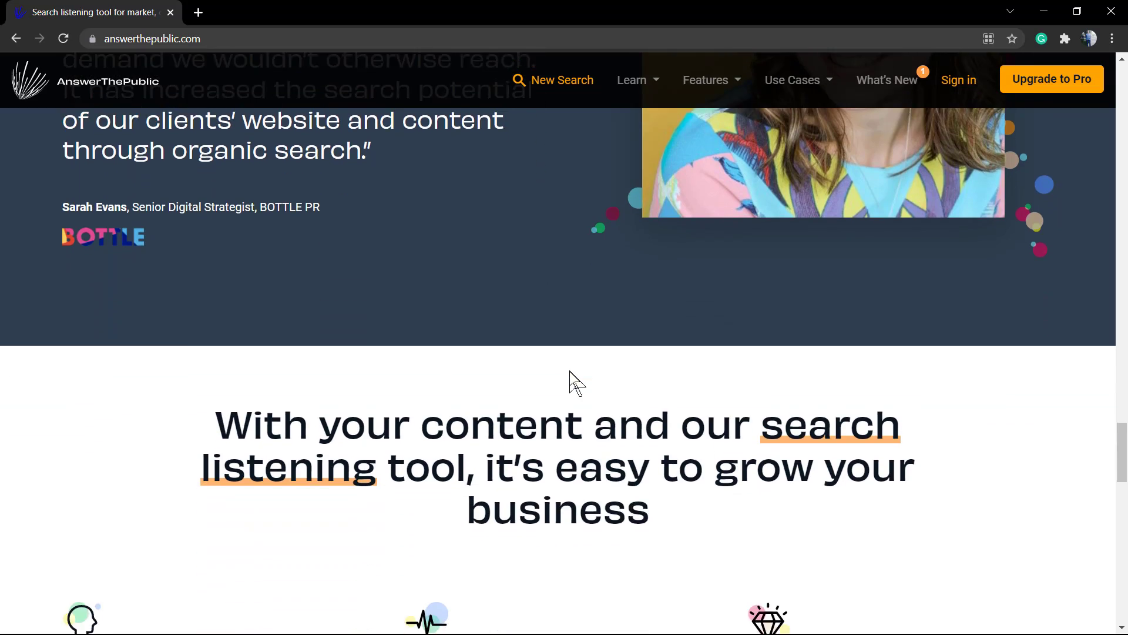
scroll(574, 382, "down", 2)
scroll(569, 372, "down", 3)
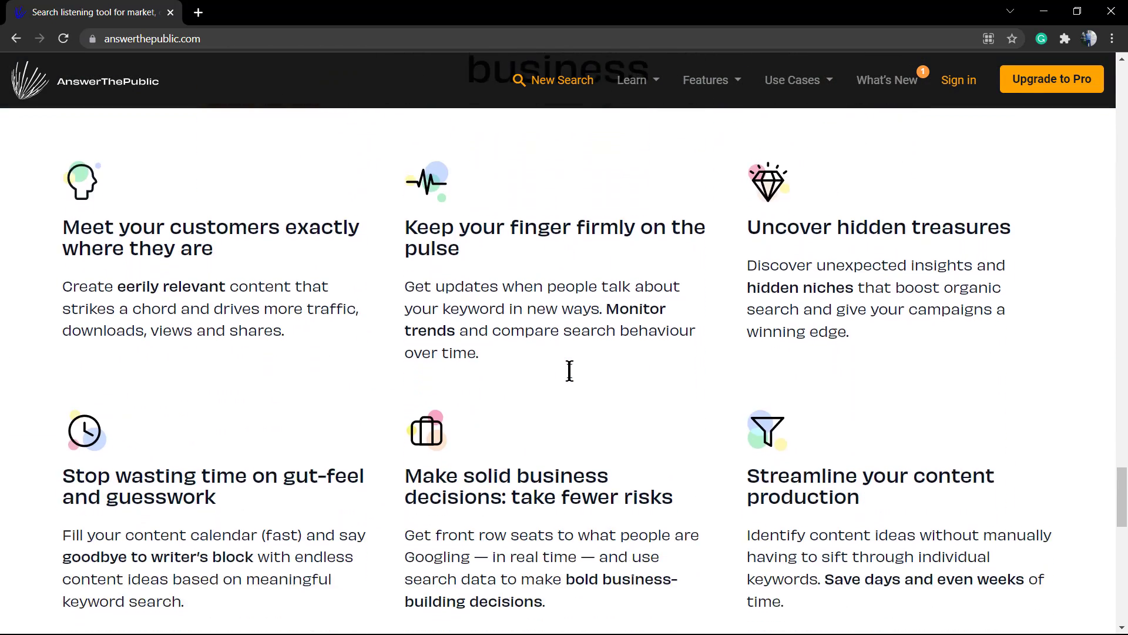
scroll(570, 370, "down", 8)
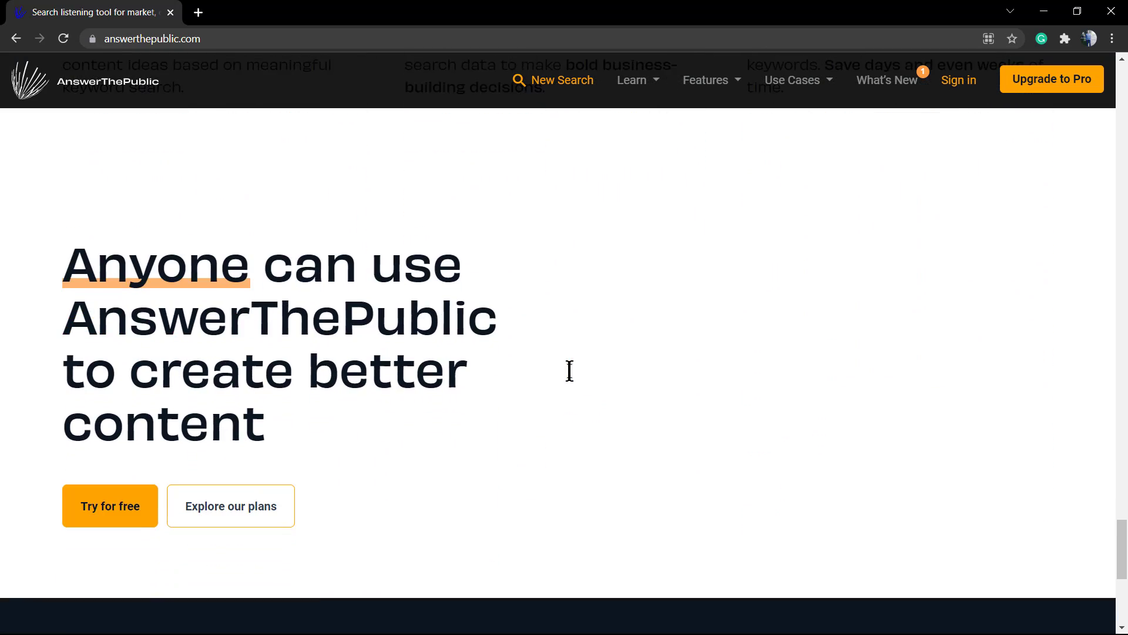
scroll(573, 382, "down", 1)
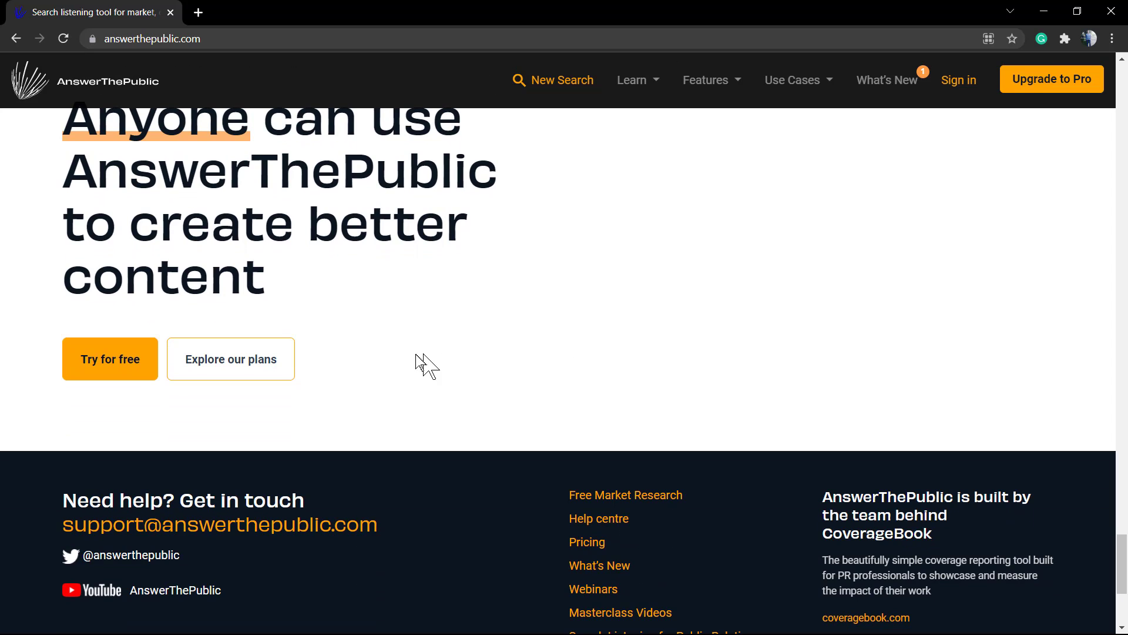
scroll(414, 355, "down", 2)
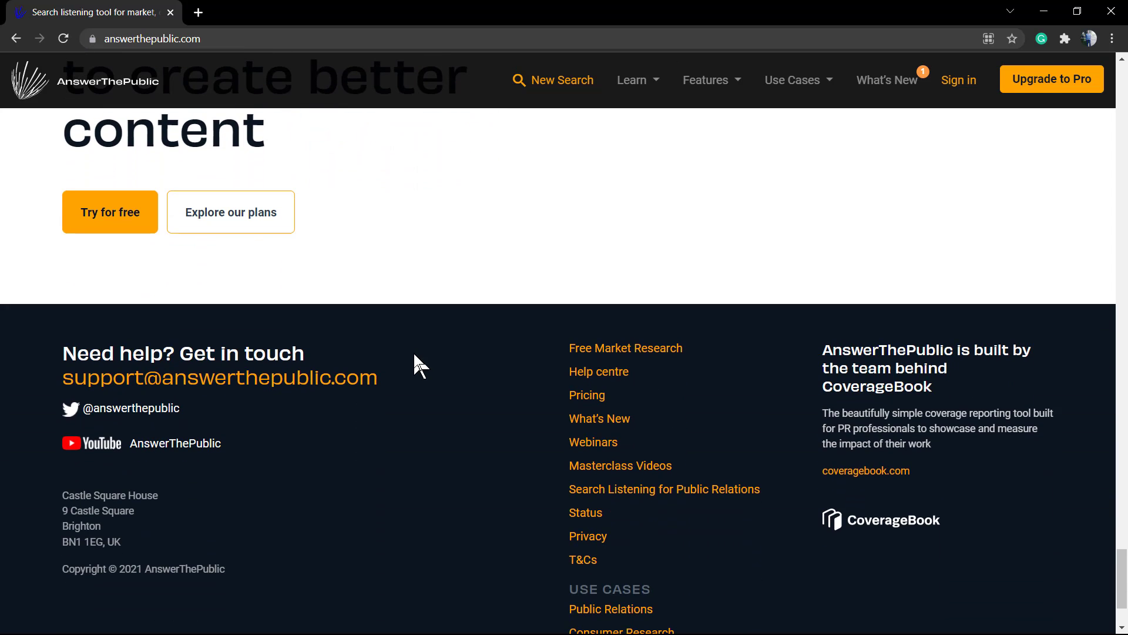
scroll(405, 370, "down", 2)
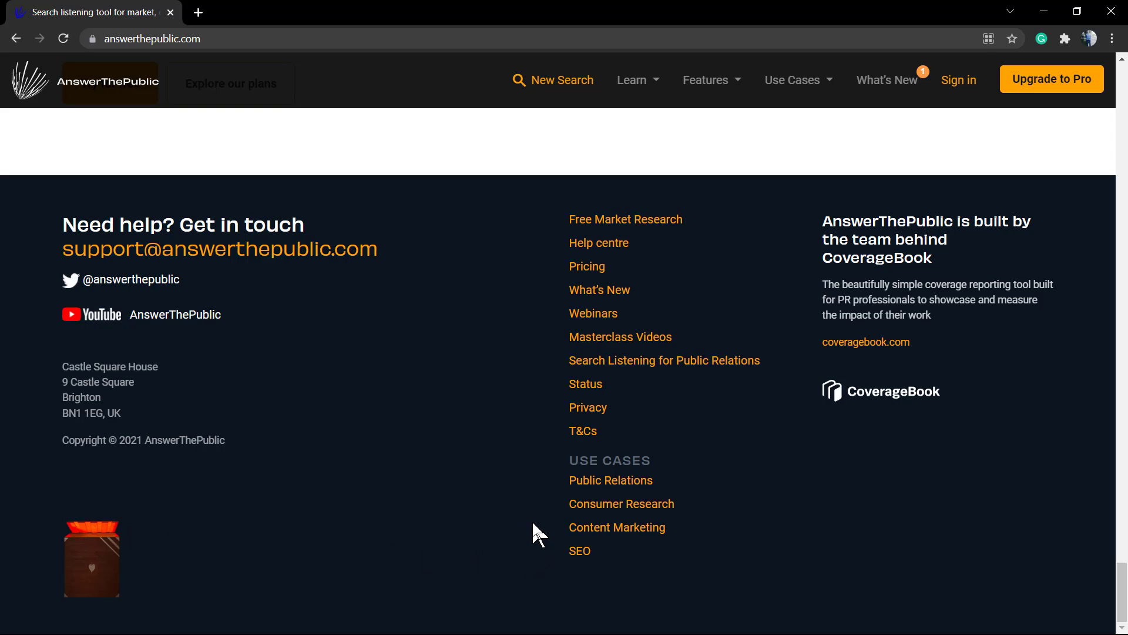
scroll(516, 489, "up", 5)
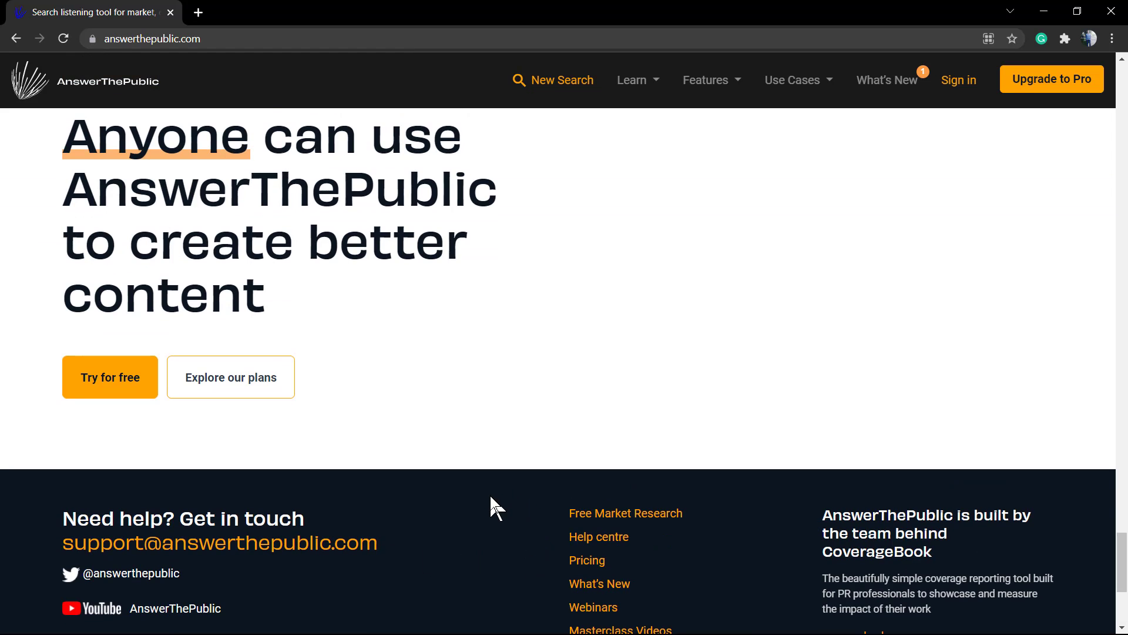
Open the Pro pricing page and review the Monthly $99, Annual $79 and Expert $199 plans
left_click(588, 561)
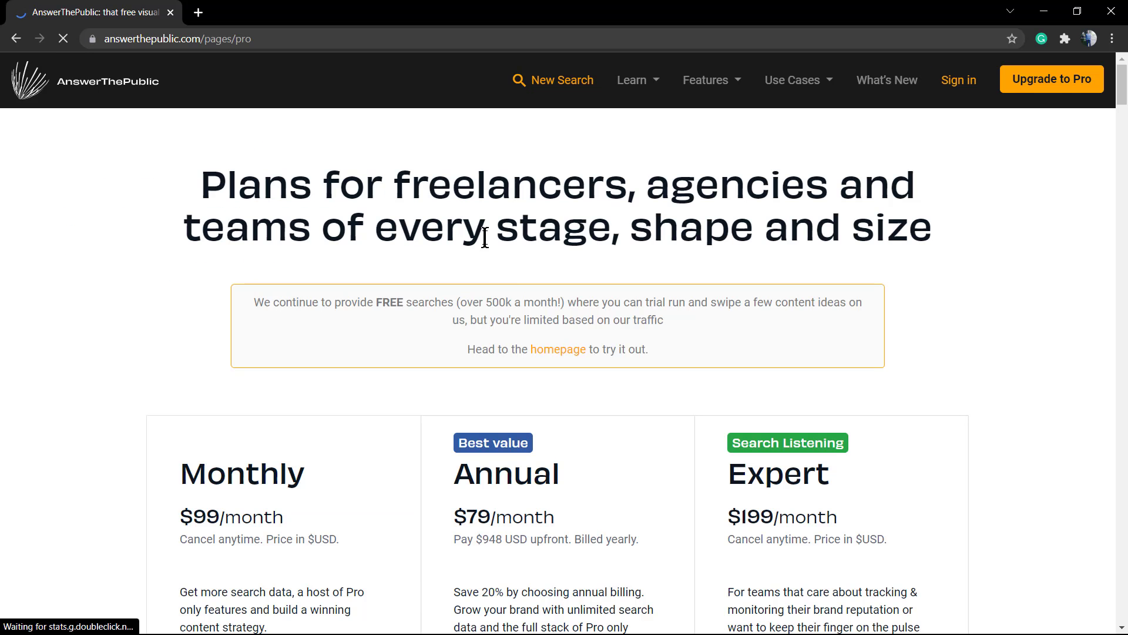
scroll(442, 273, "down", 3)
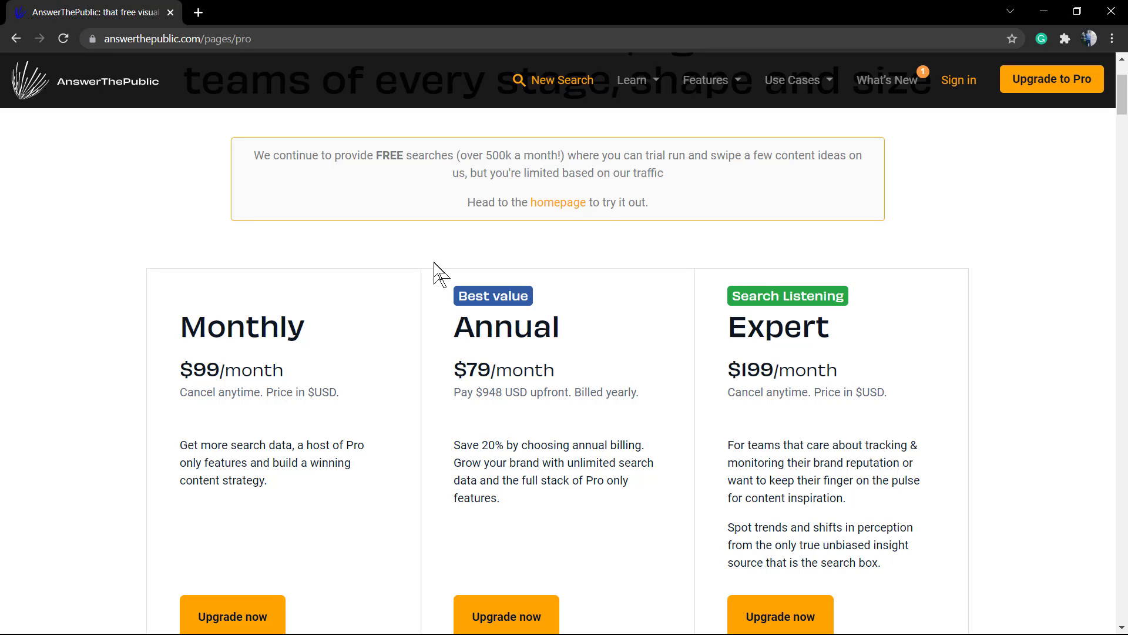
scroll(435, 264, "down", 6)
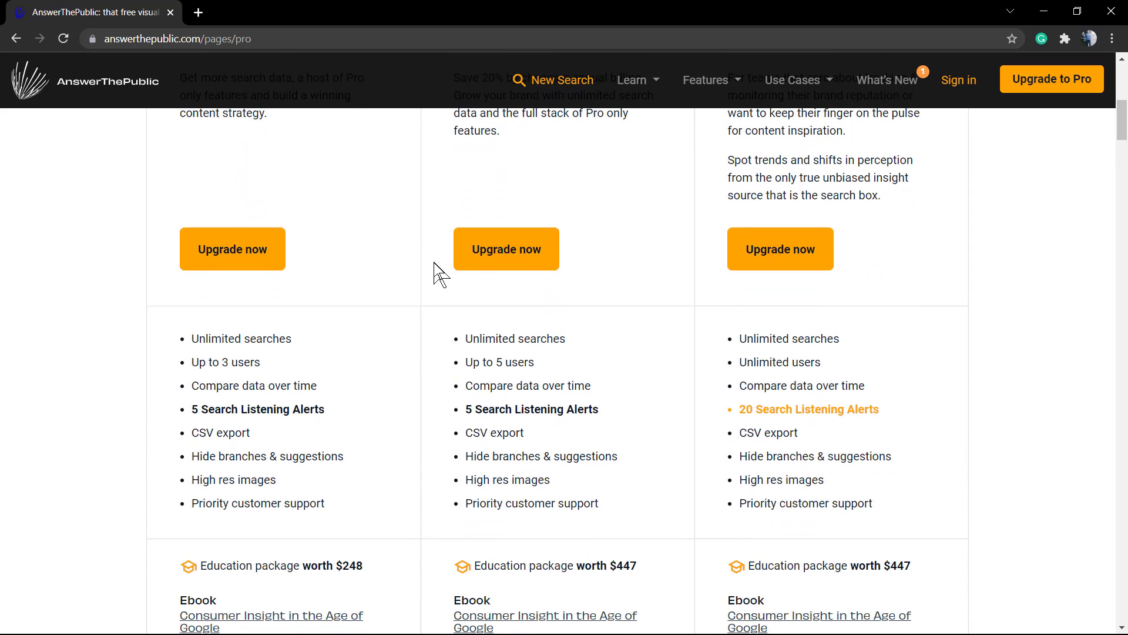
scroll(435, 262, "down", 1)
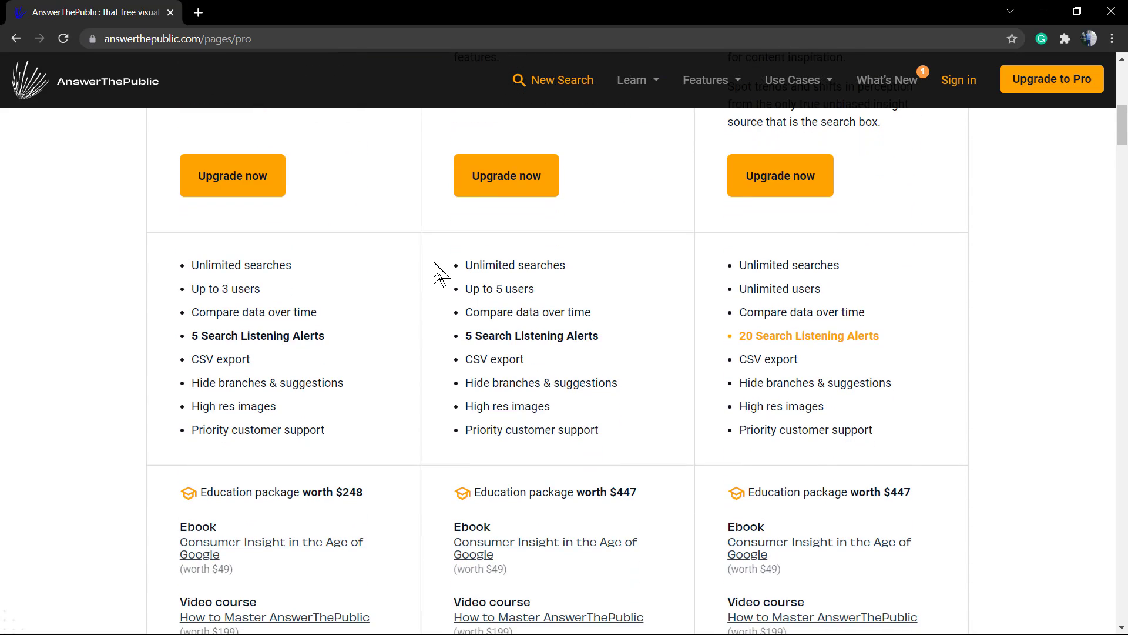
scroll(438, 273, "down", 1)
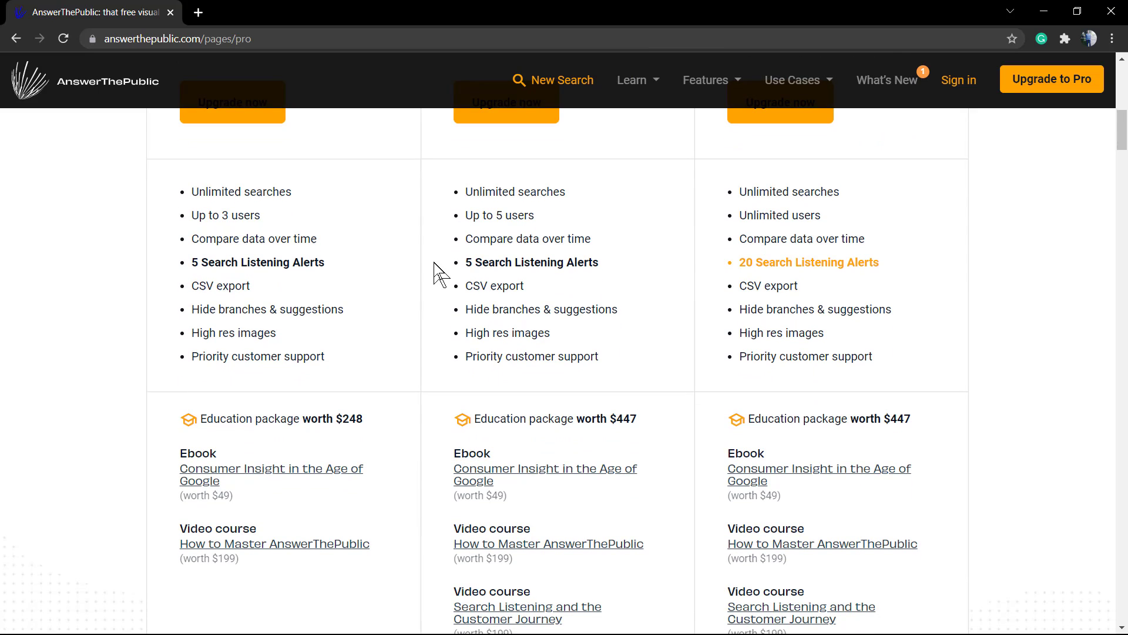
scroll(434, 262, "down", 1)
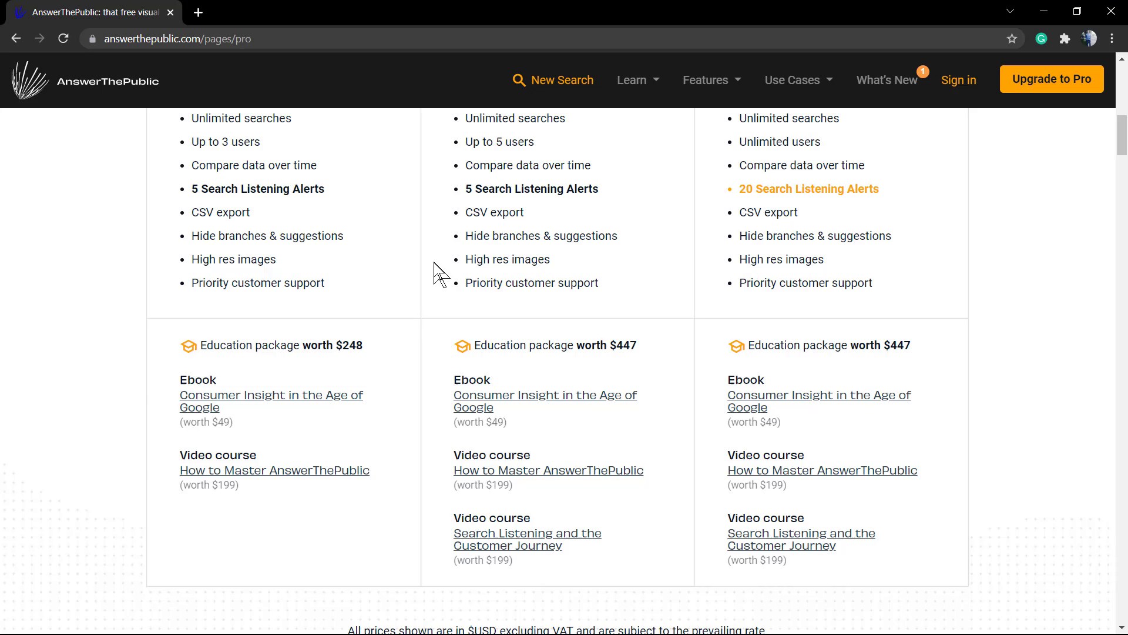
Back at the top, check the Learn menu and return home via the AnswerThePublic logo
scroll(434, 265, "up", 9)
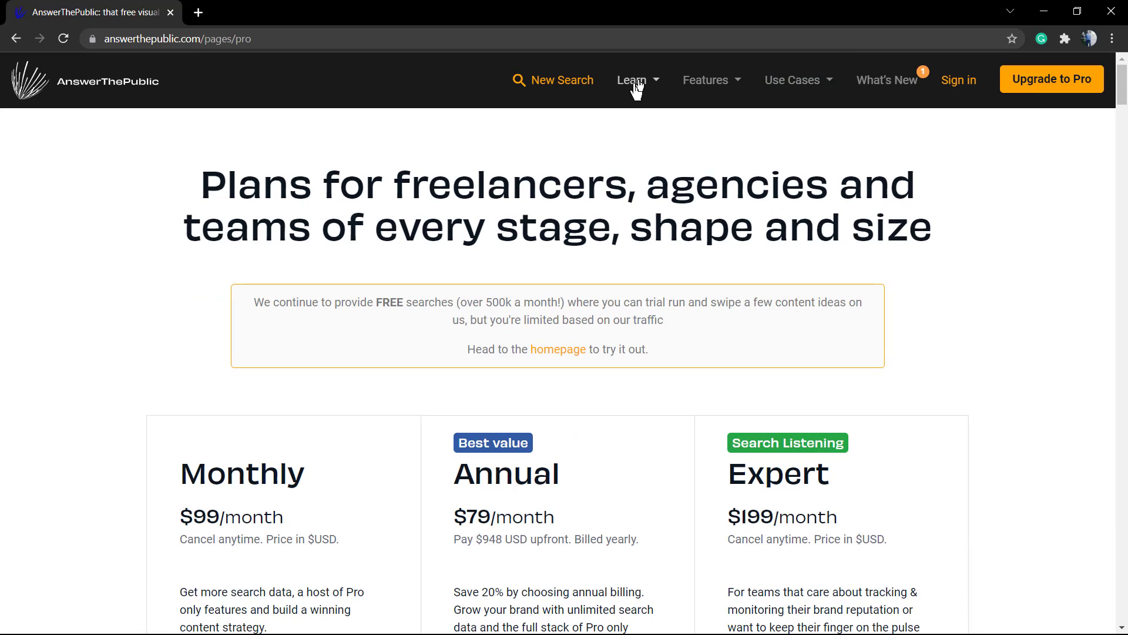
left_click(654, 84)
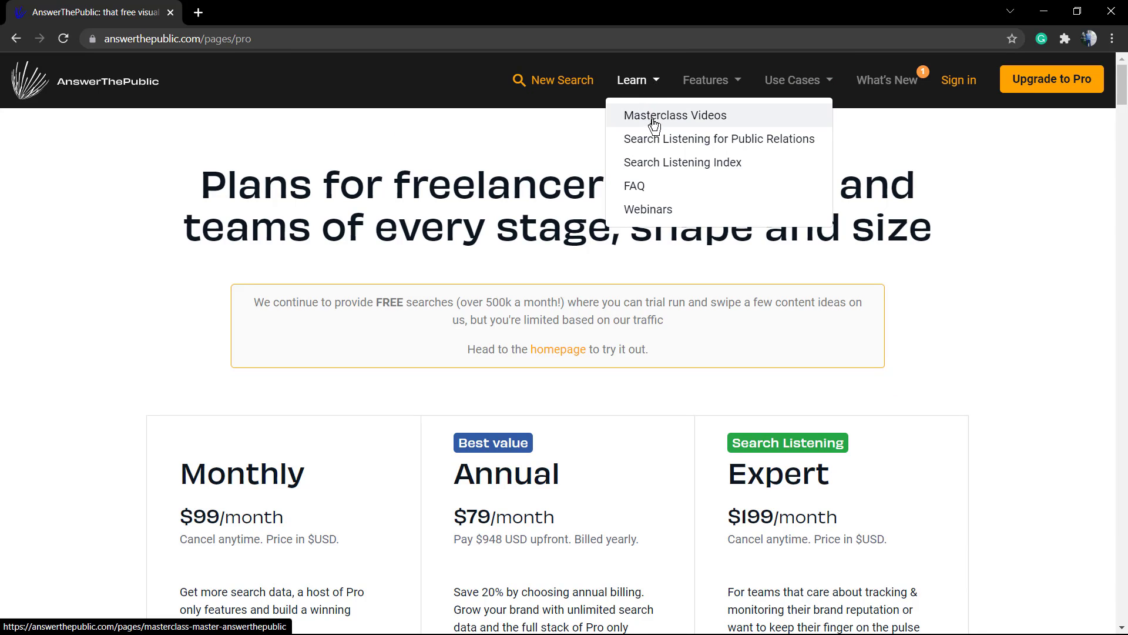
left_click(133, 86)
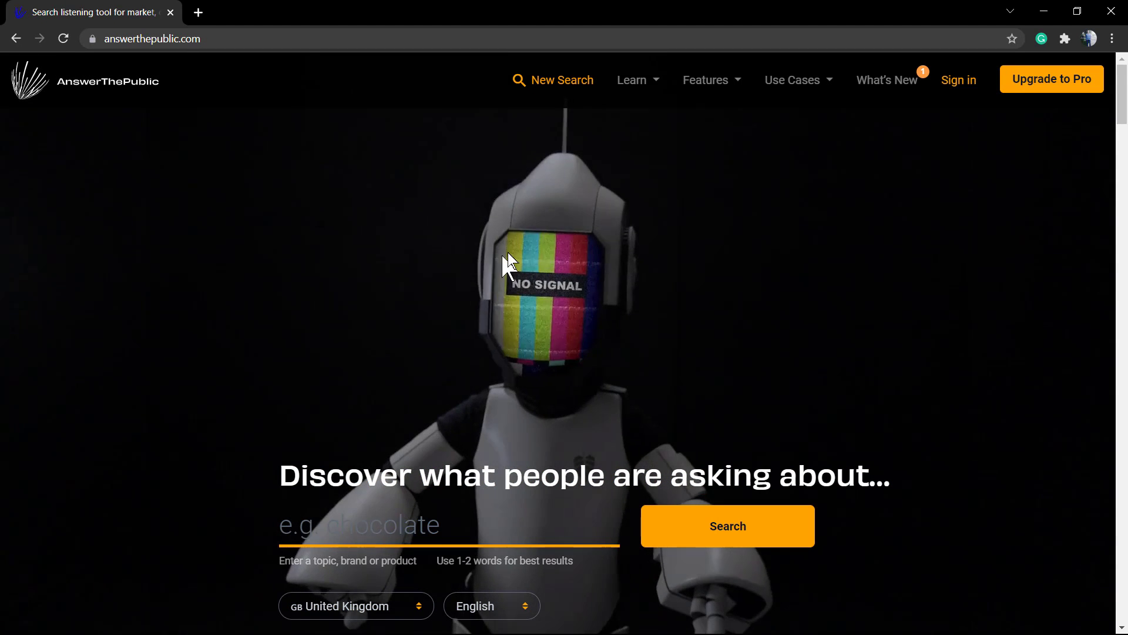
Set the search region to United States and run a search for 'WordPress'
left_click(413, 608)
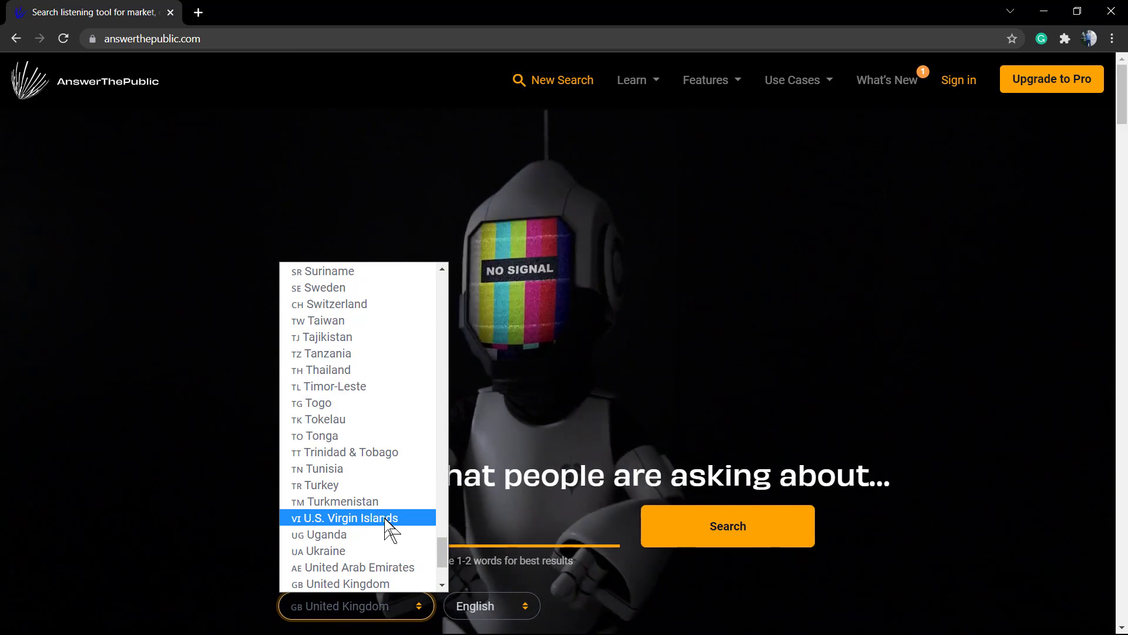
scroll(384, 517, "down", 3)
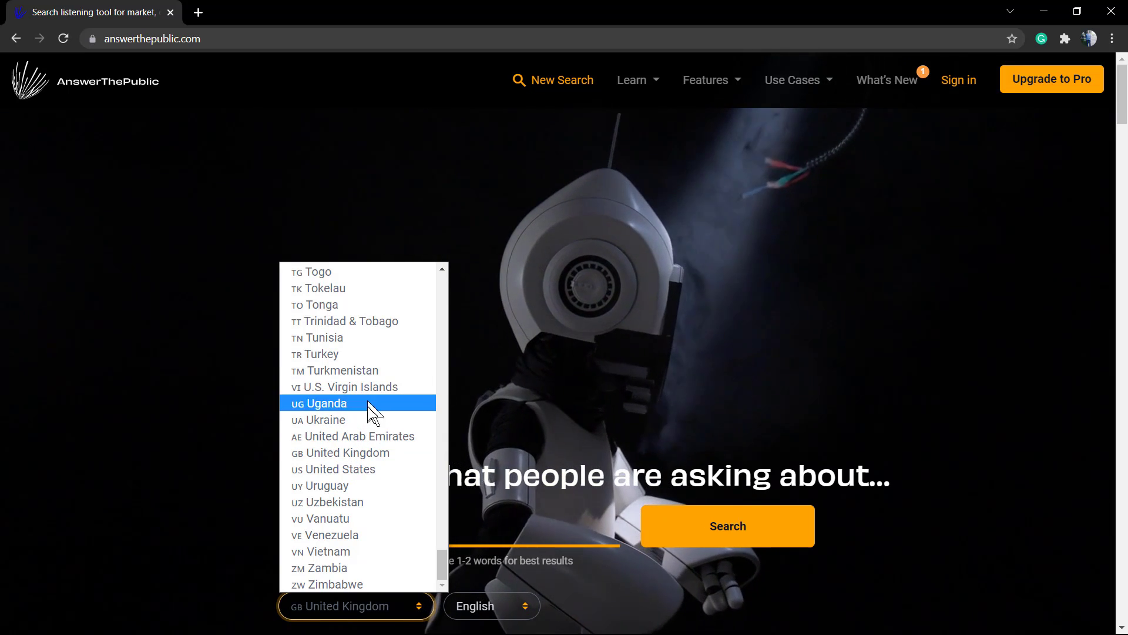
left_click(347, 470)
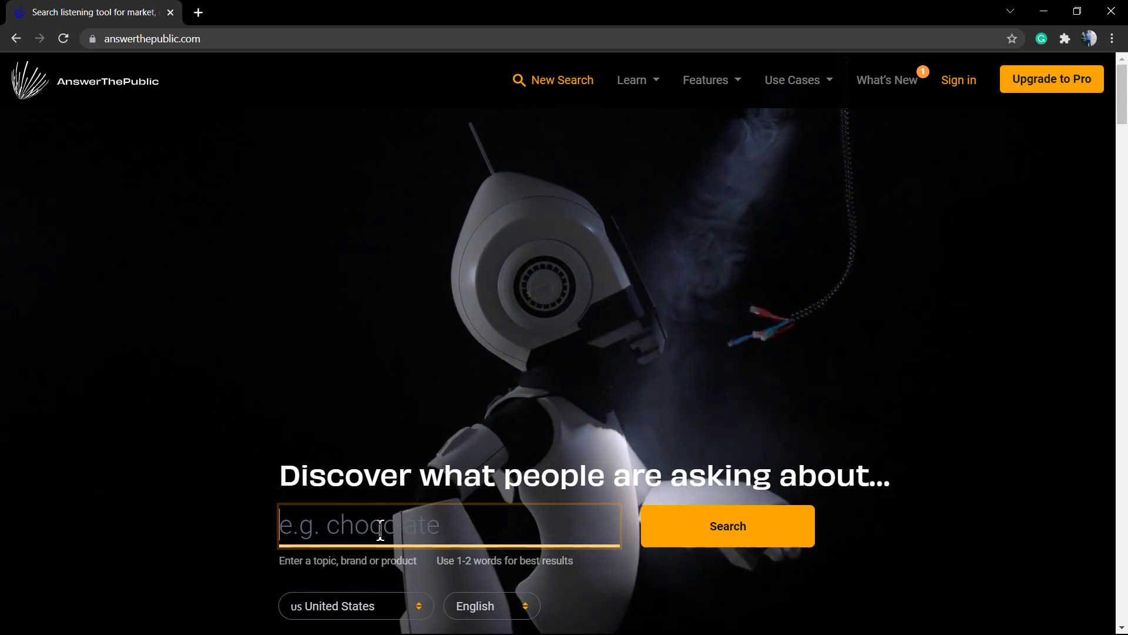
type("WordPress")
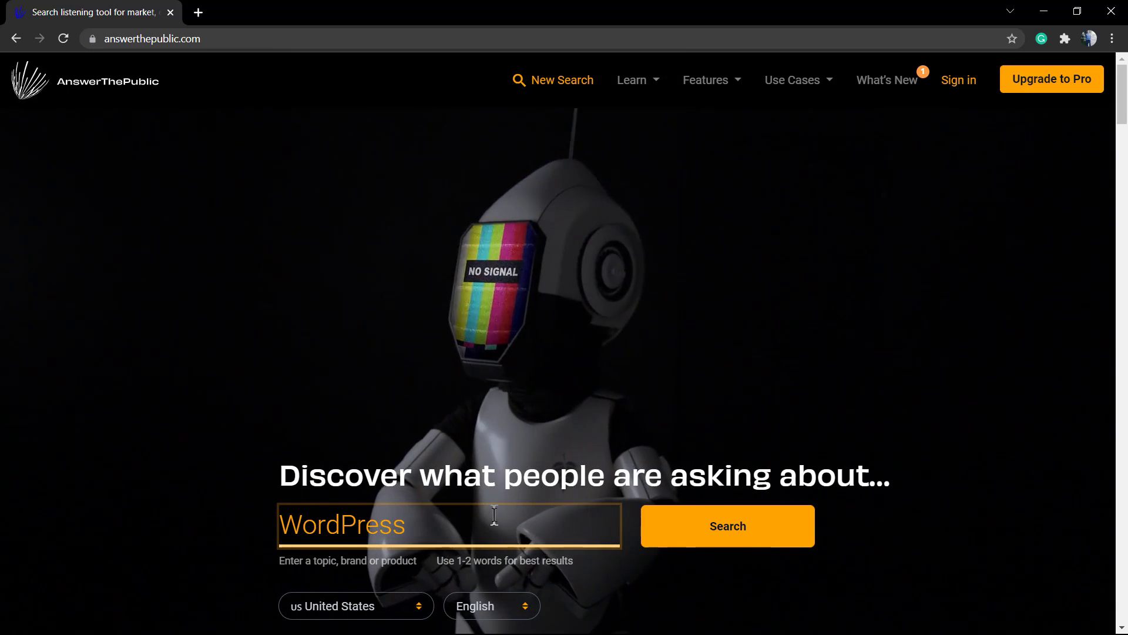
left_click(675, 534)
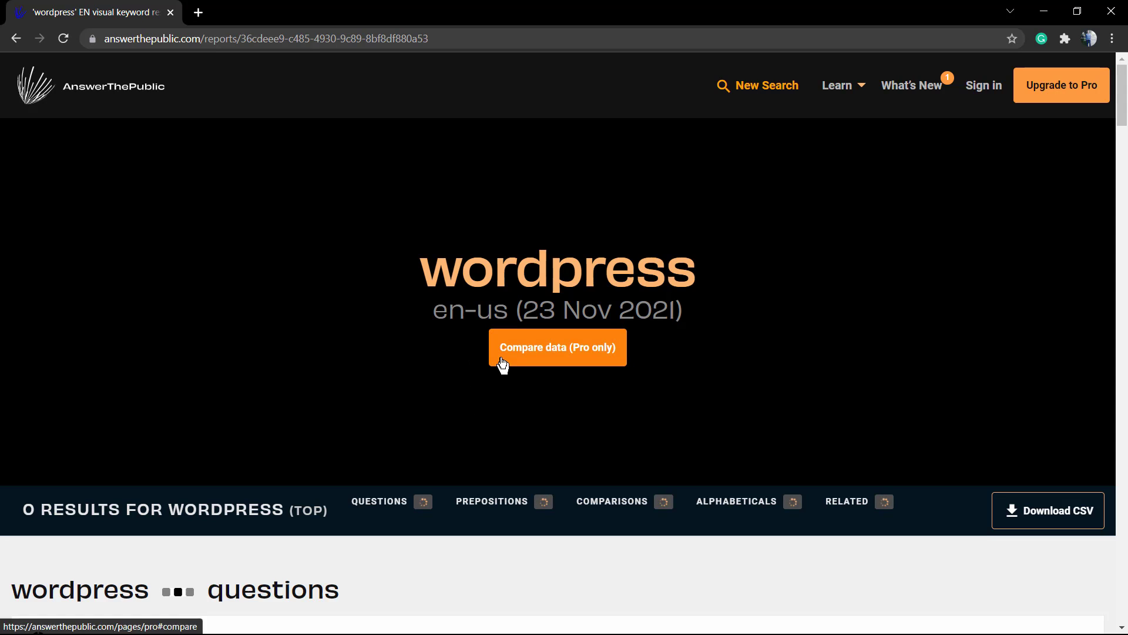
Close the beginner's course signup popup and scroll down to the 80-question wheel
scroll(503, 366, "down", 2)
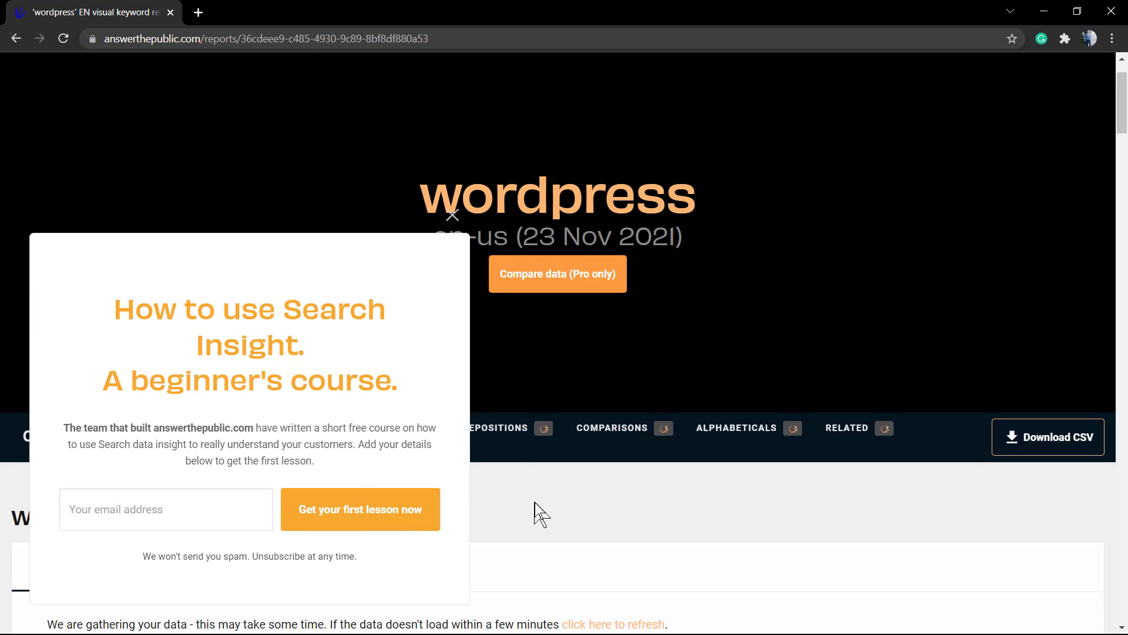
left_click(452, 216)
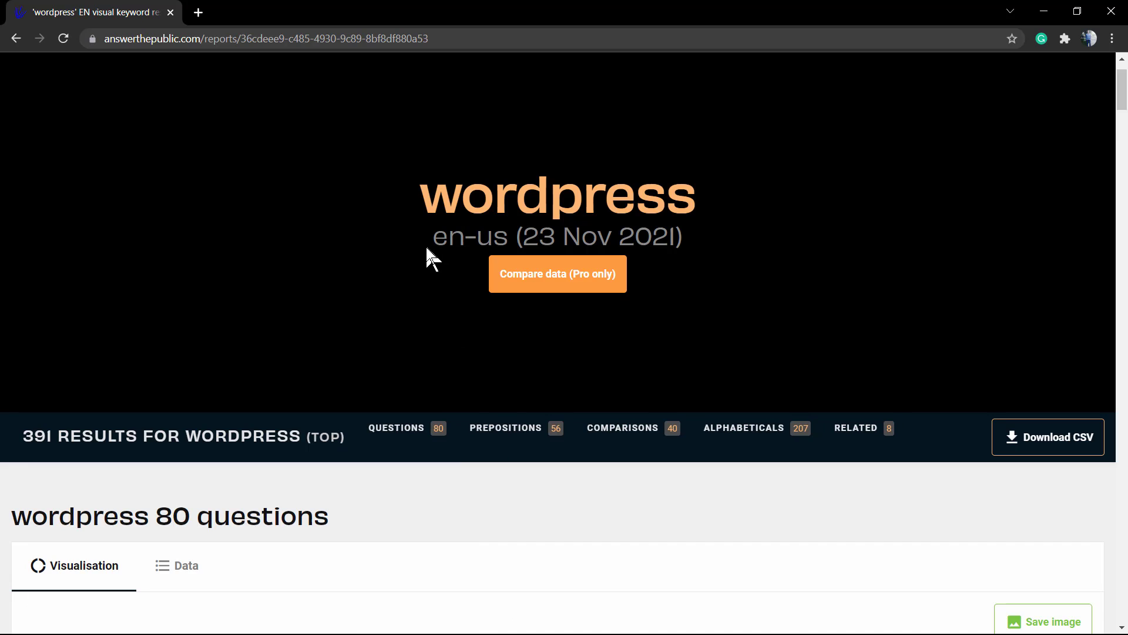
scroll(427, 258, "down", 2)
scroll(428, 264, "down", 3)
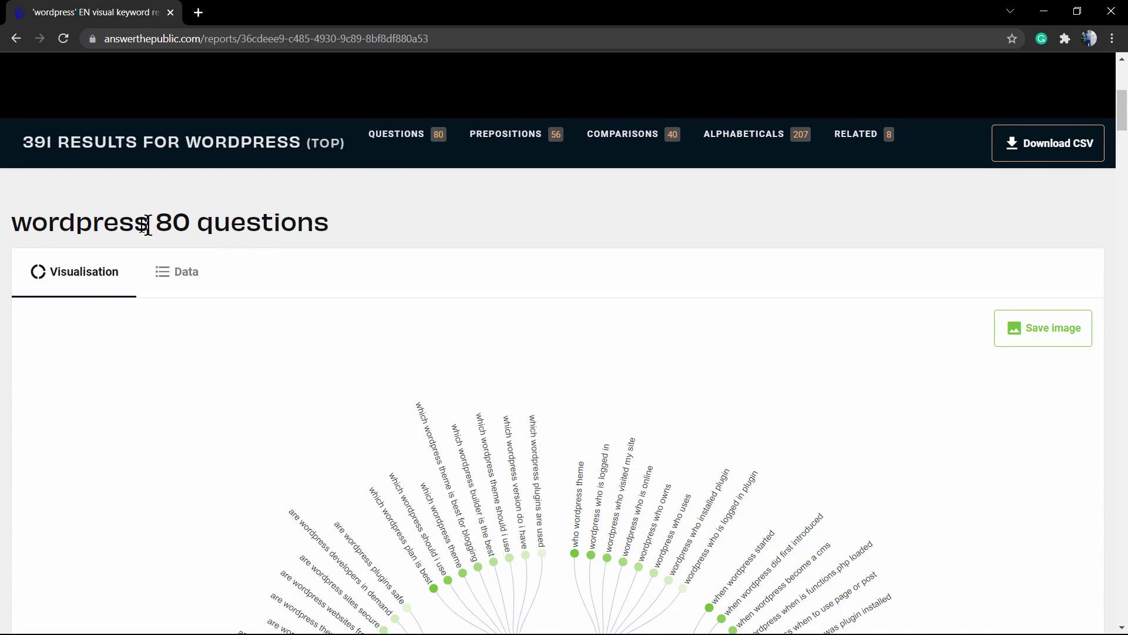
scroll(238, 291, "down", 7)
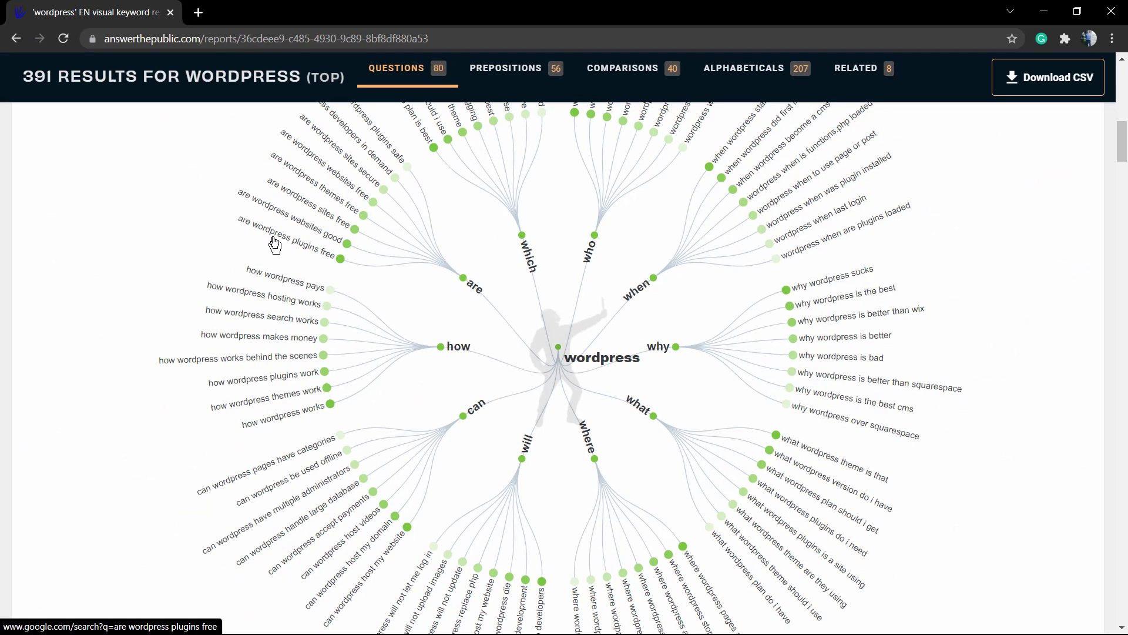
left_click(274, 243)
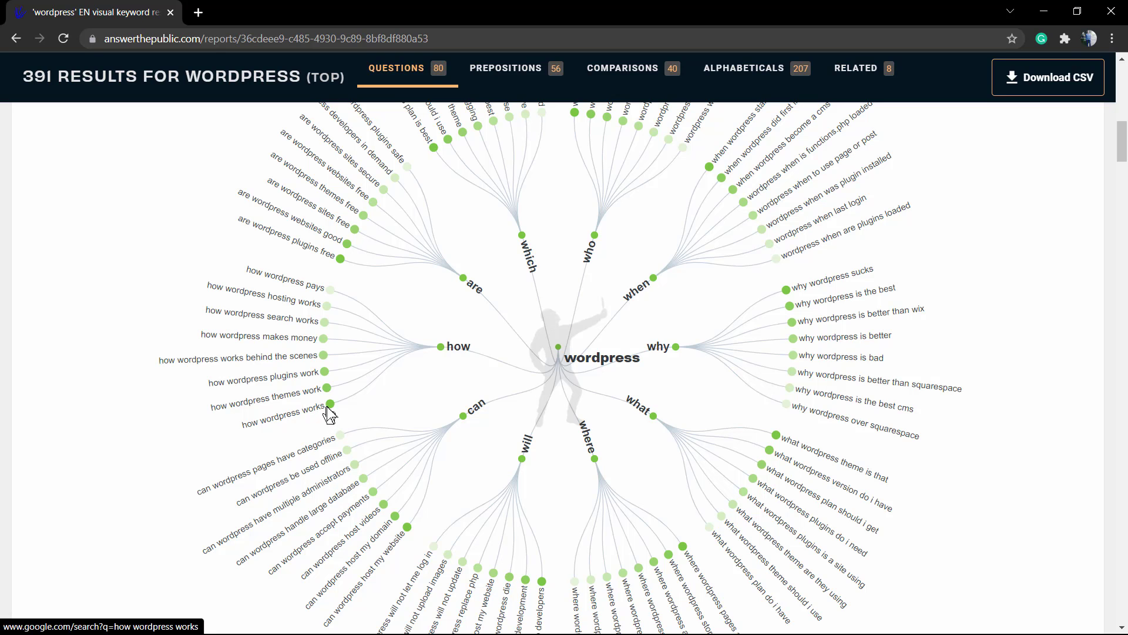
scroll(442, 350, "up", 1)
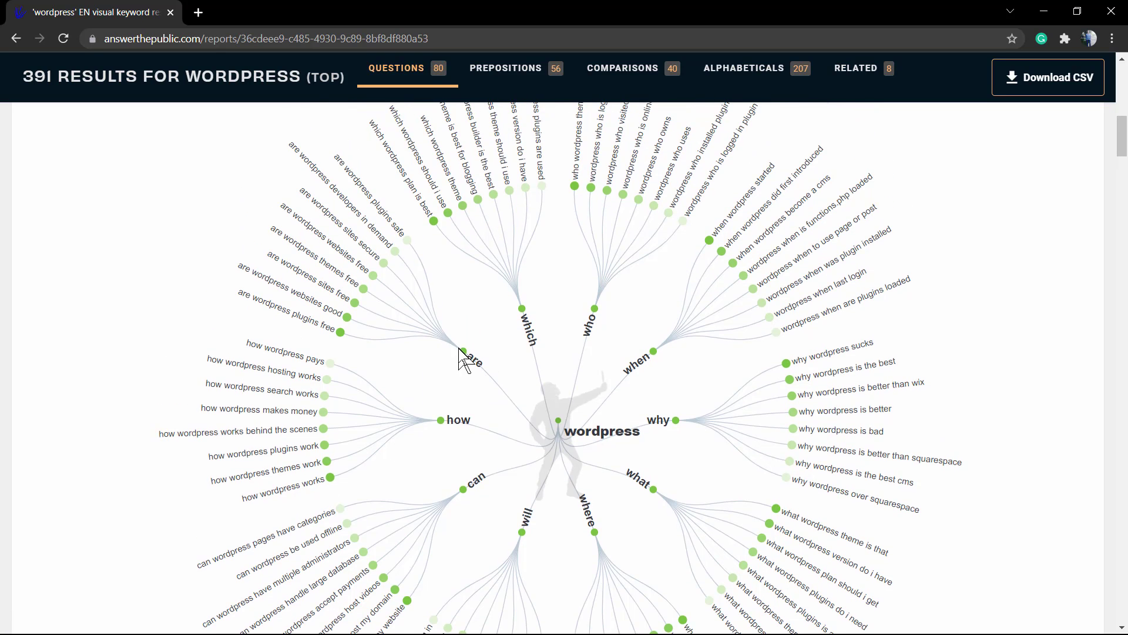
scroll(470, 359, "down", 2)
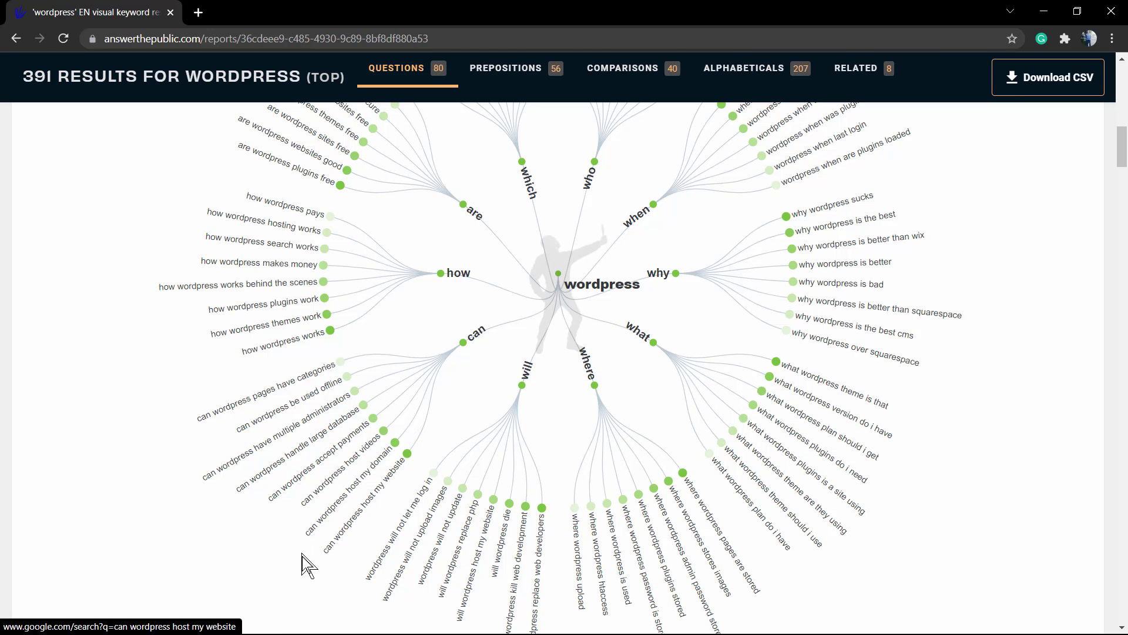
left_click_drag(323, 552, 410, 466)
left_click(409, 454)
scroll(409, 457, "down", 6)
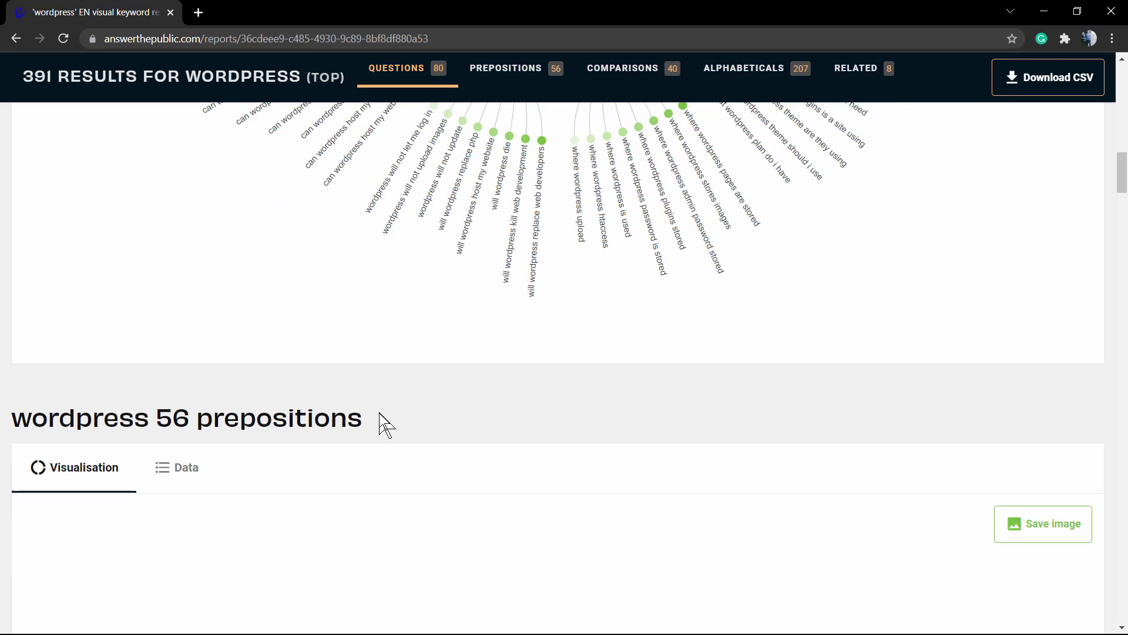
scroll(381, 420, "down", 8)
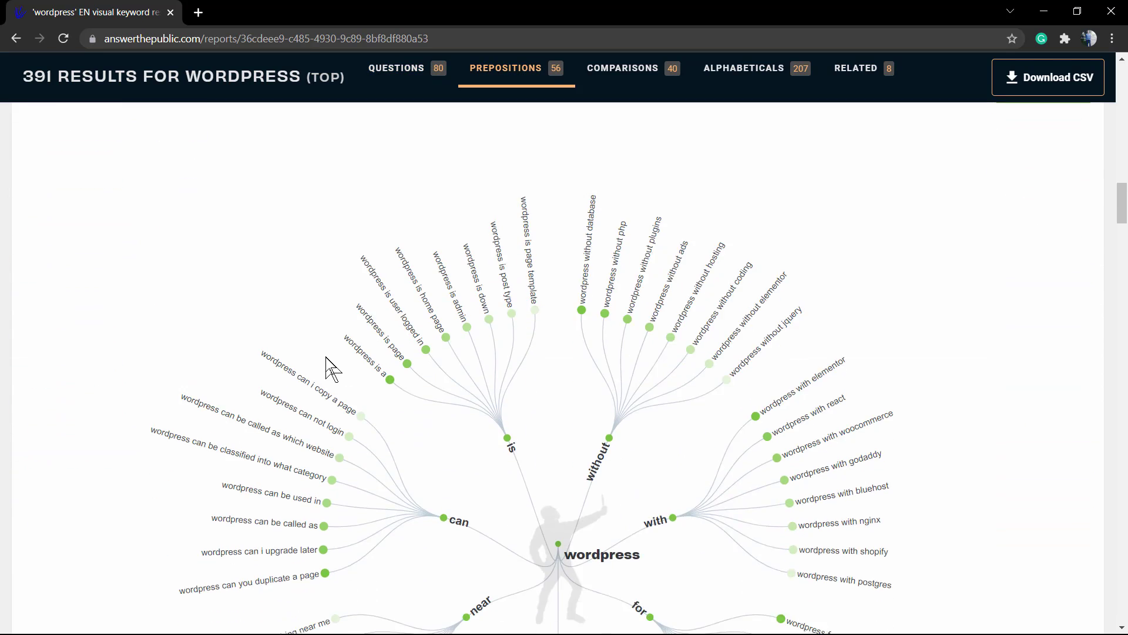
scroll(332, 369, "up", 4)
scroll(316, 372, "down", 5)
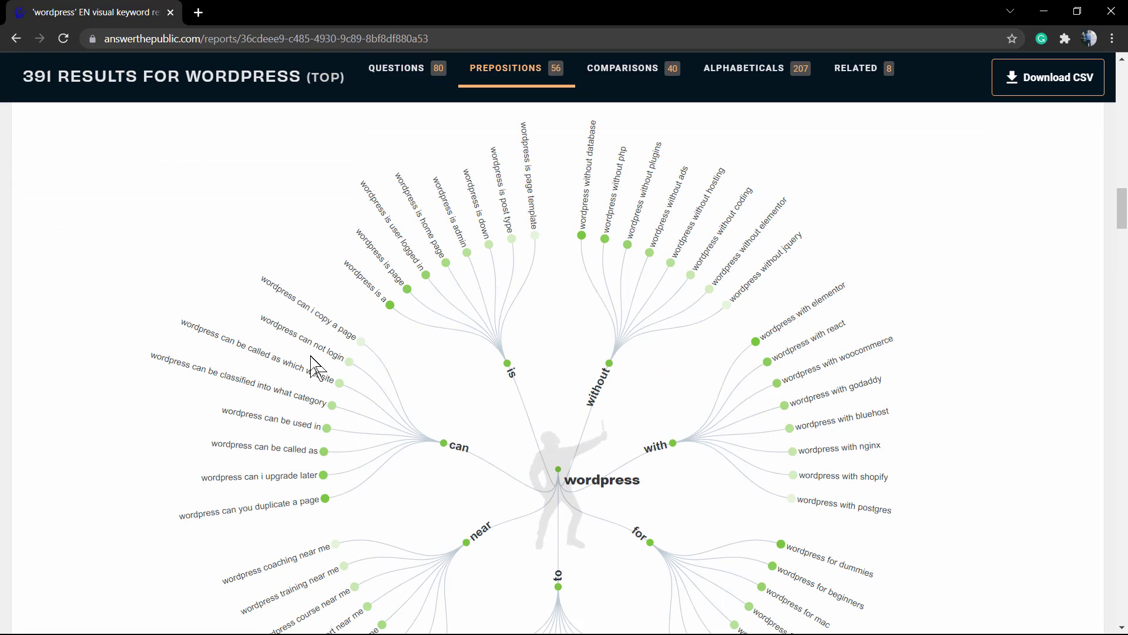
scroll(311, 357, "down", 10)
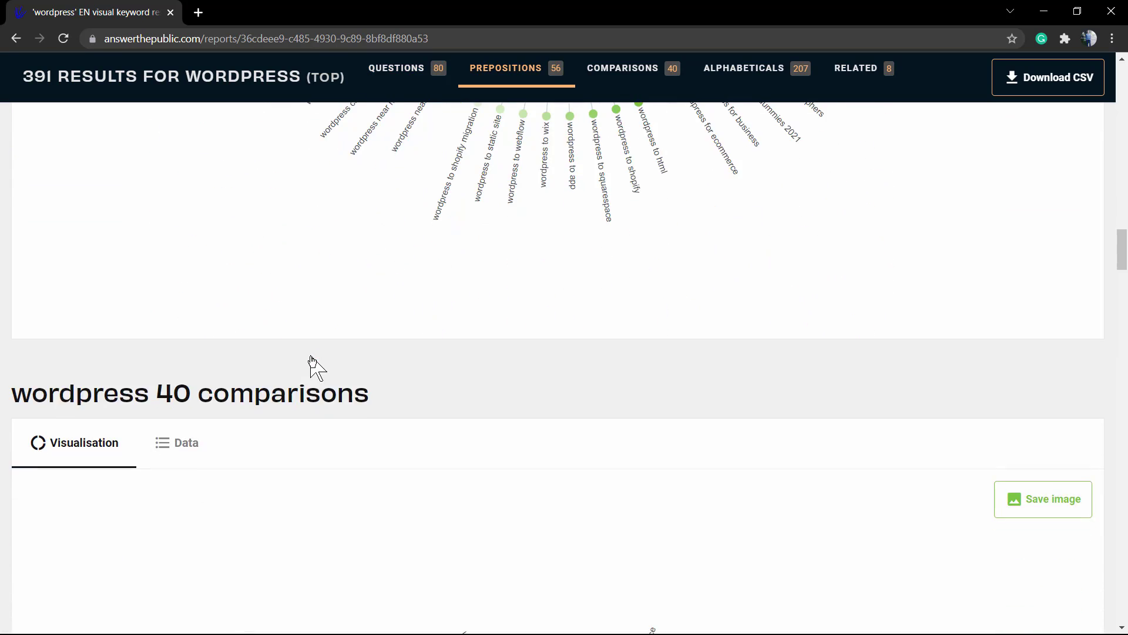
scroll(316, 358, "down", 9)
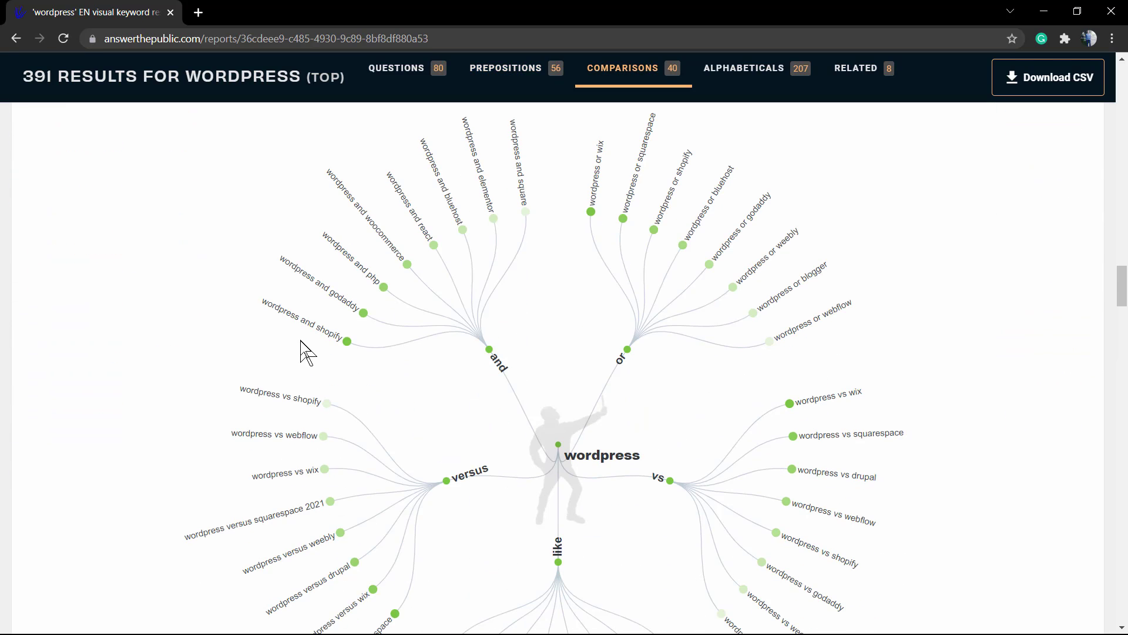
scroll(298, 353, "down", 1)
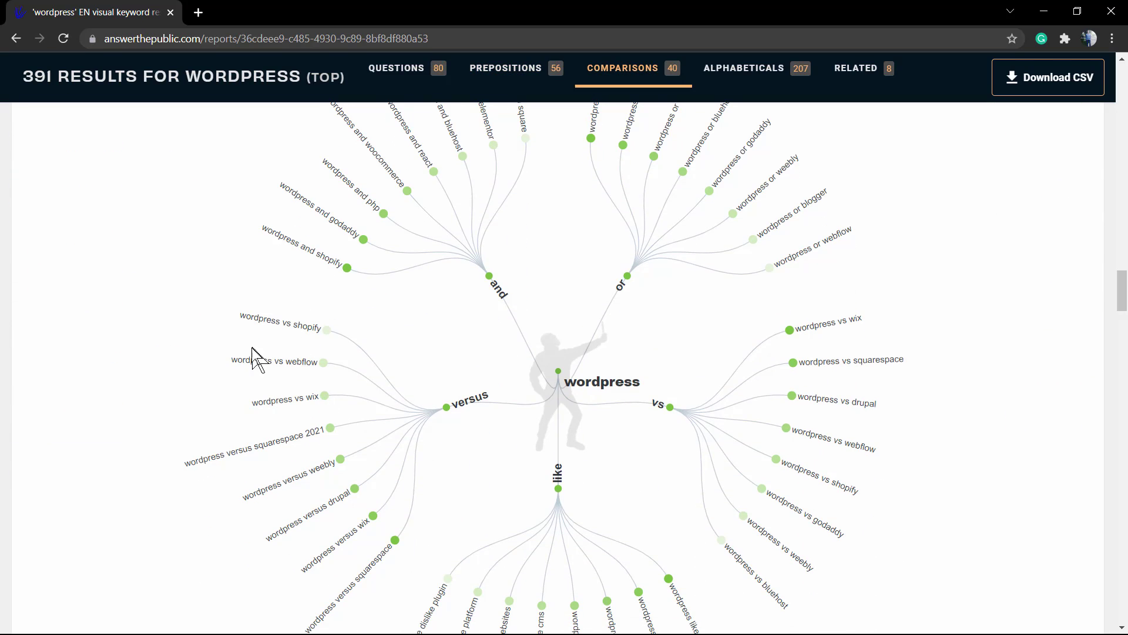
scroll(303, 344, "down", 1)
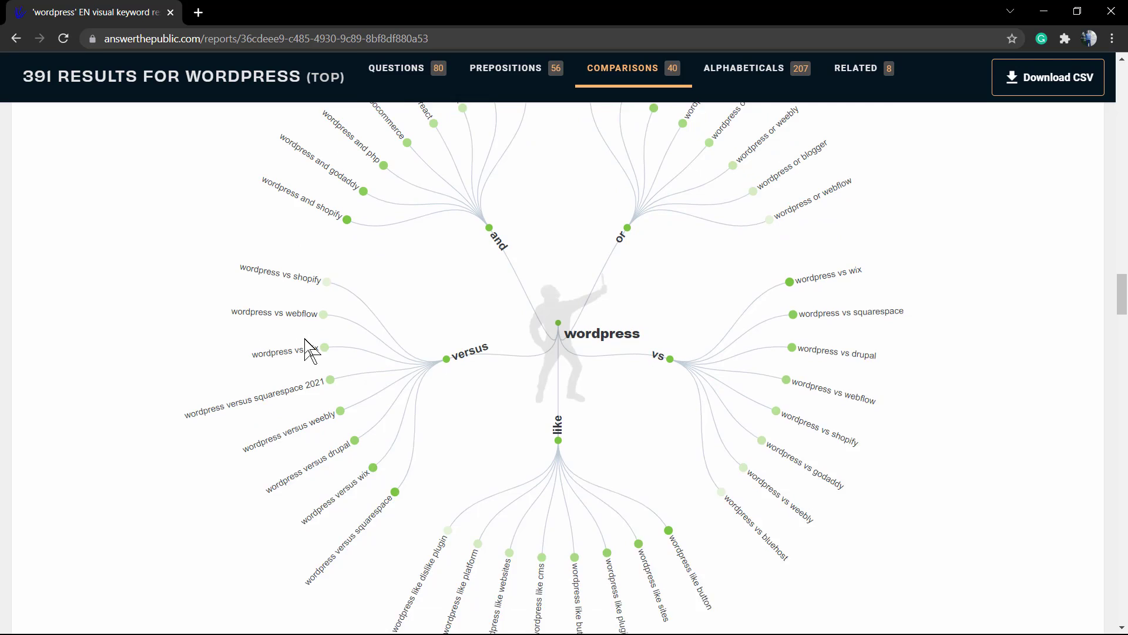
scroll(472, 323, "up", 1)
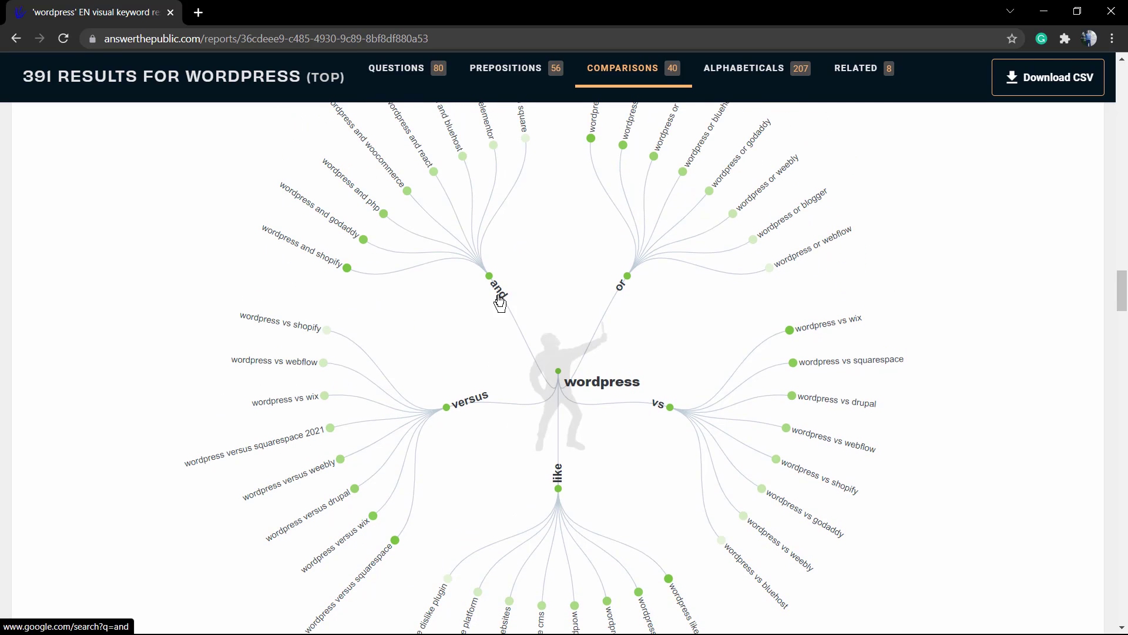
scroll(499, 297, "down", 8)
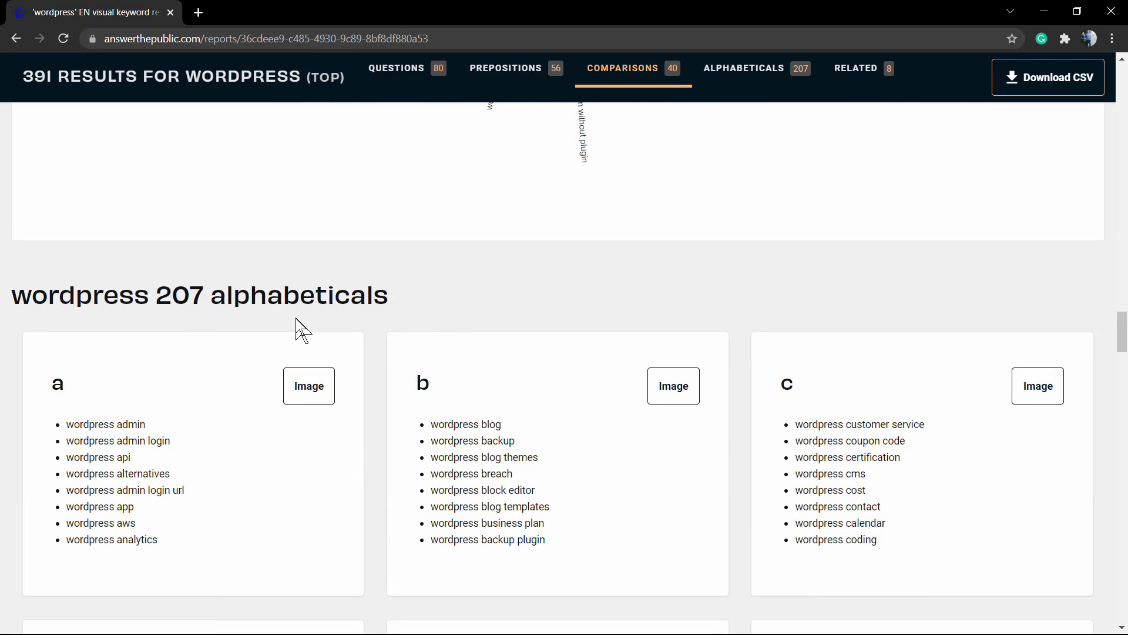
scroll(221, 334, "down", 3)
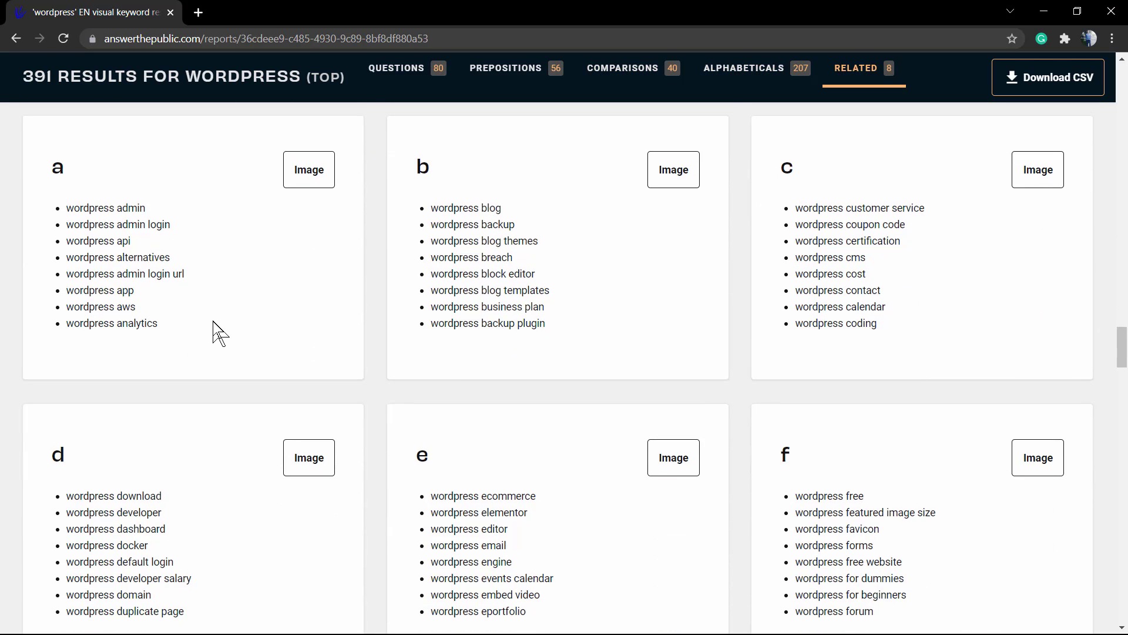
scroll(461, 327, "up", 1)
scroll(564, 370, "down", 4)
scroll(565, 374, "down", 8)
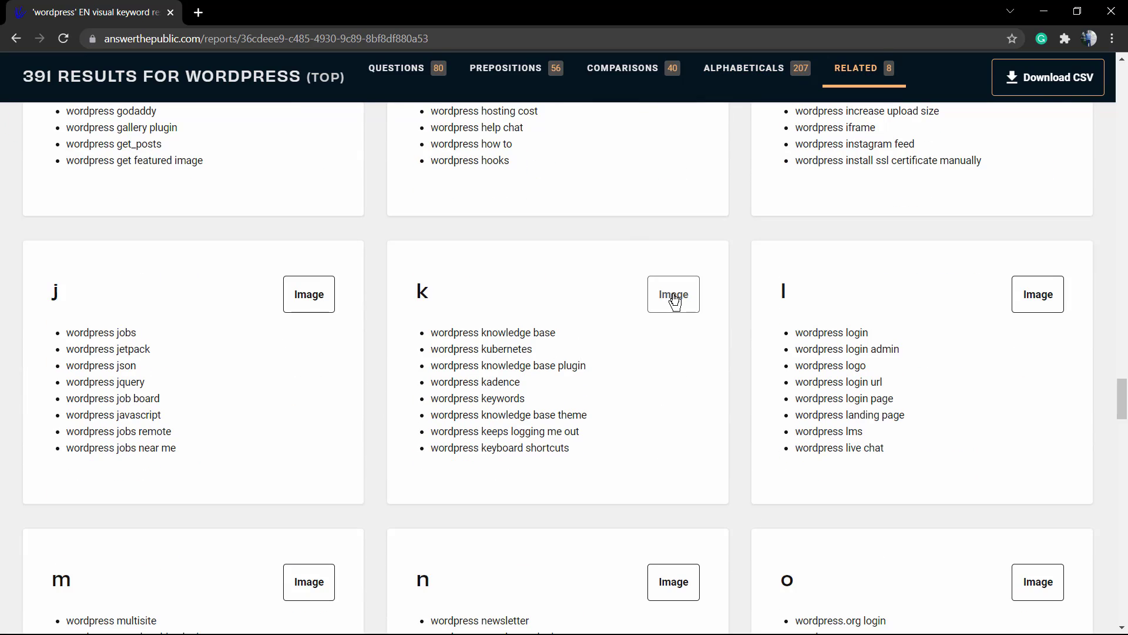
left_click(674, 301)
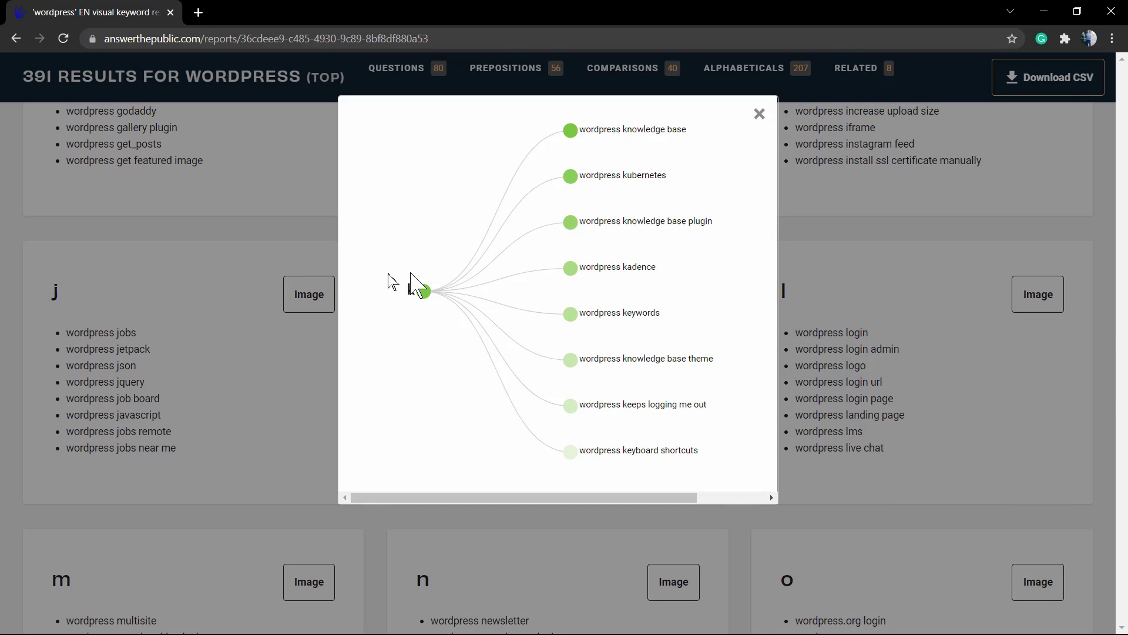
left_click(276, 314)
scroll(291, 341, "down", 6)
scroll(282, 346, "up", 20)
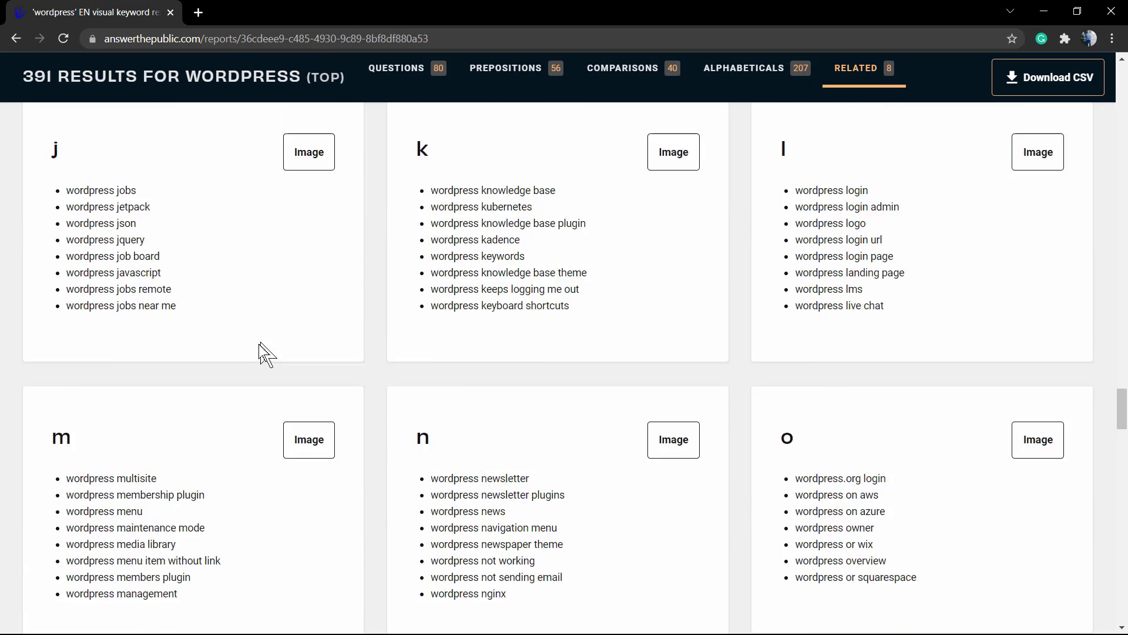
scroll(268, 352, "down", 8)
scroll(268, 351, "down", 20)
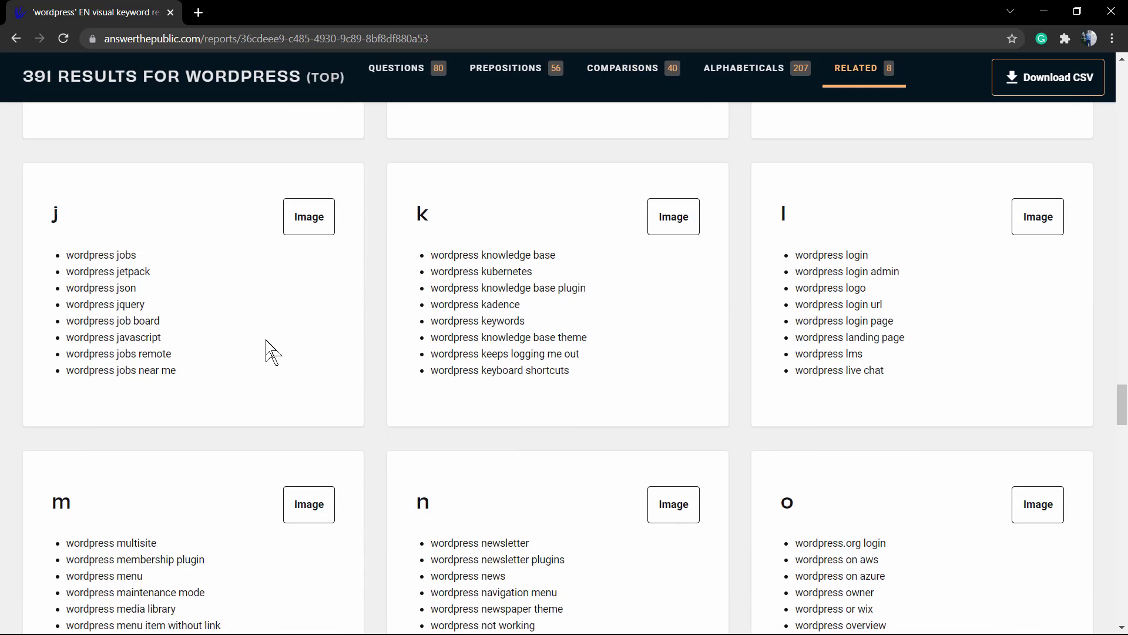
scroll(268, 351, "down", 13)
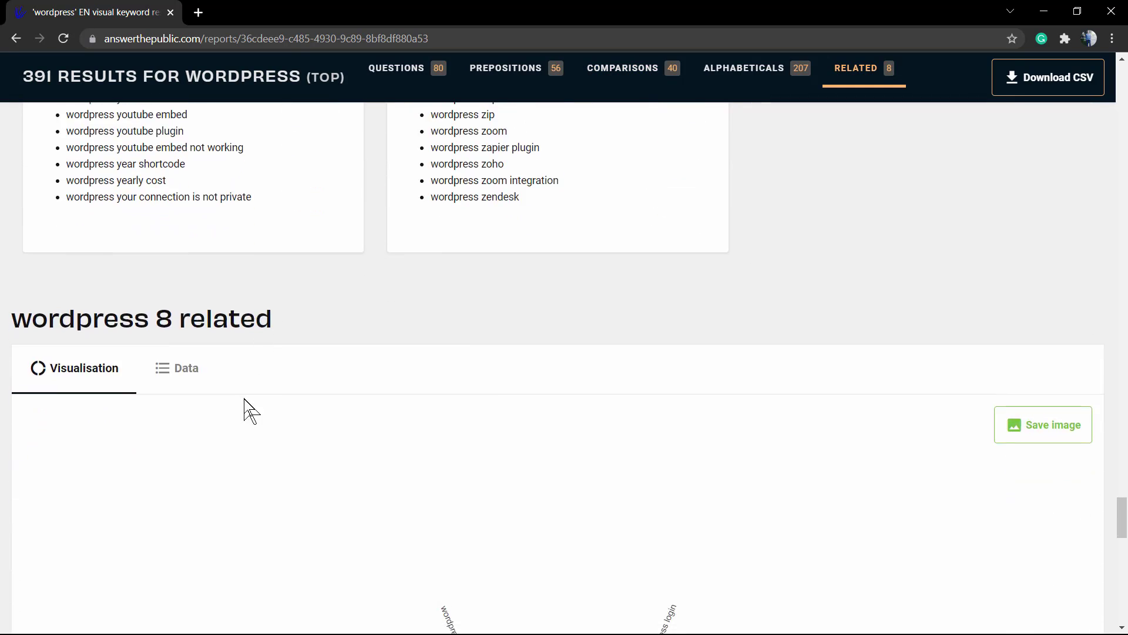
Scroll through the 8 related keywords wheel and footer, then jump back to the report's top
scroll(247, 408, "down", 8)
scroll(247, 400, "down", 1)
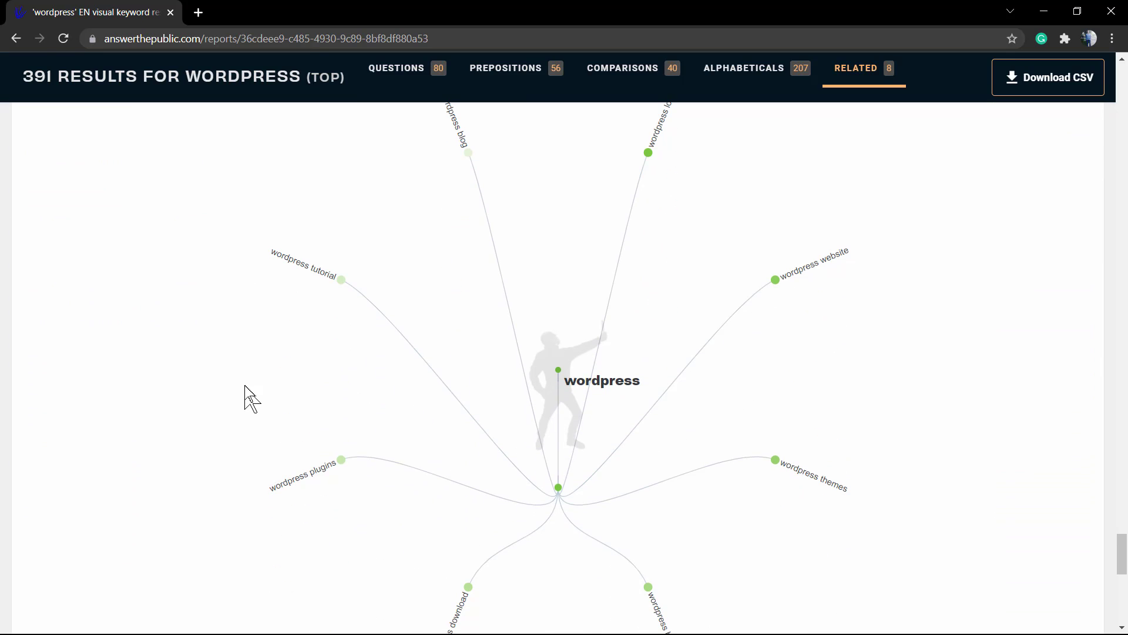
scroll(246, 400, "down", 2)
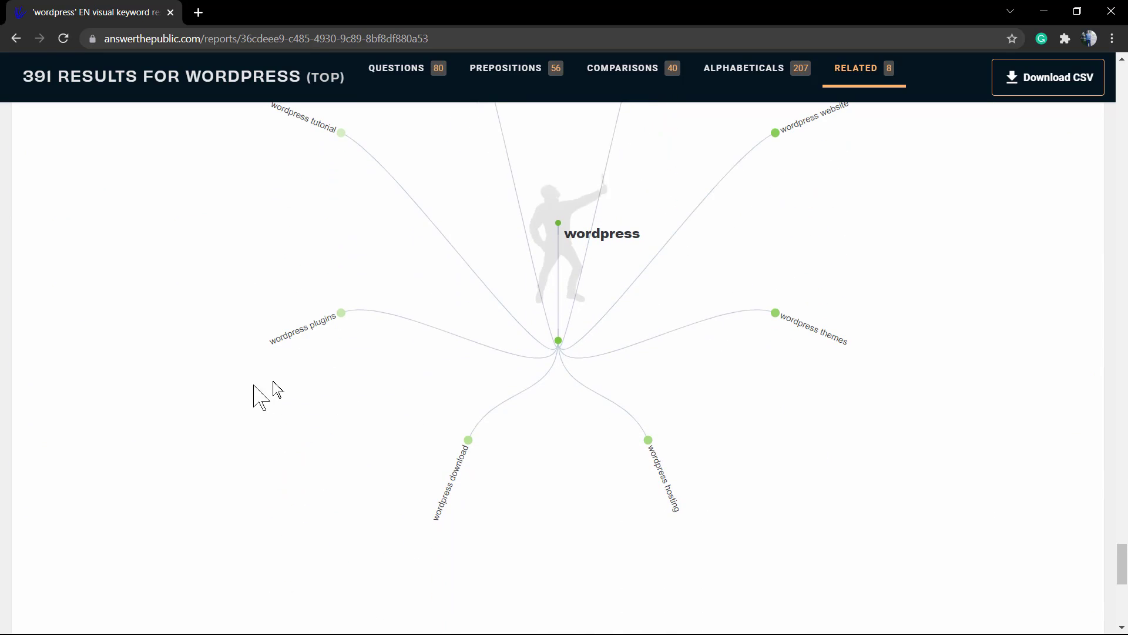
scroll(816, 330, "up", 4)
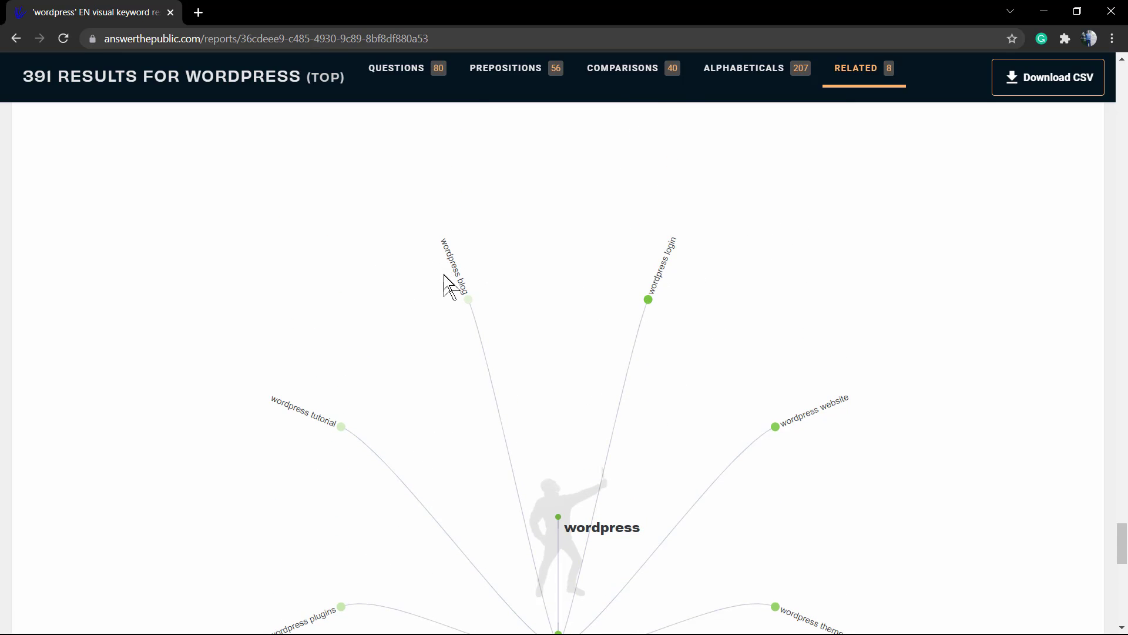
scroll(446, 282, "down", 10)
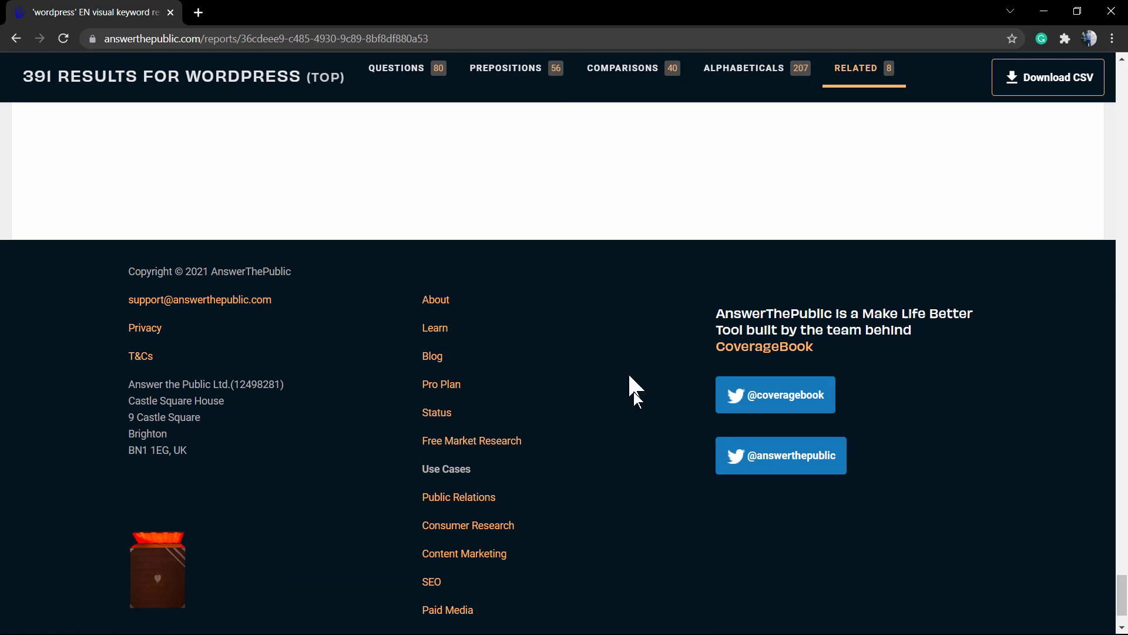
scroll(633, 450, "up", 4)
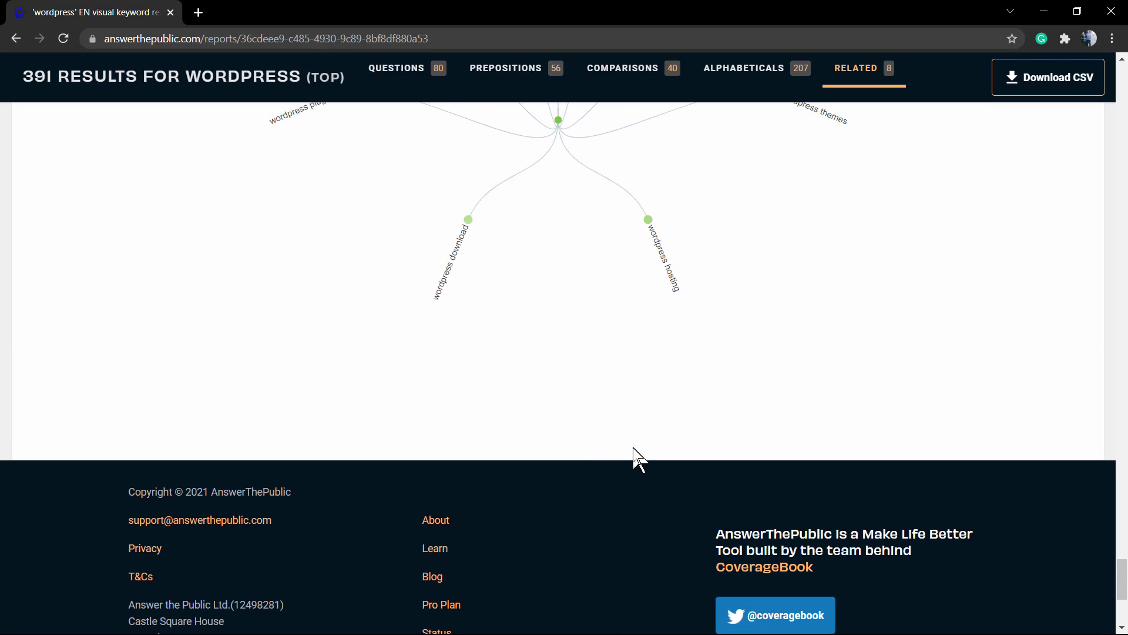
key("Home")
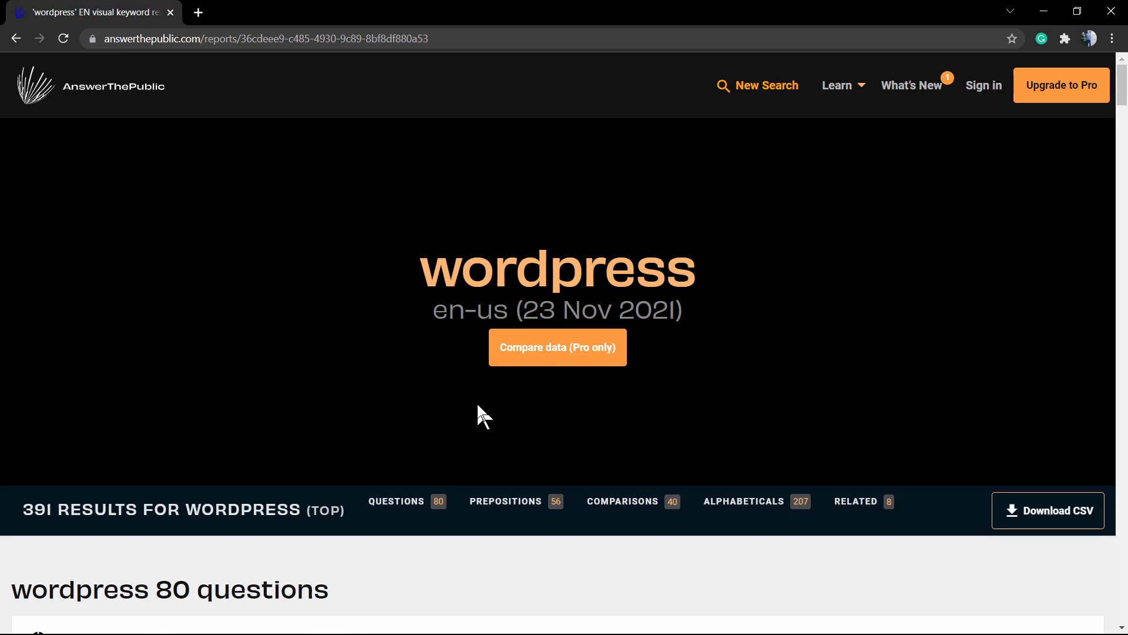
Show the 80 questions as Data lists, then switch back to the Visualisation wheel
scroll(479, 412, "down", 1)
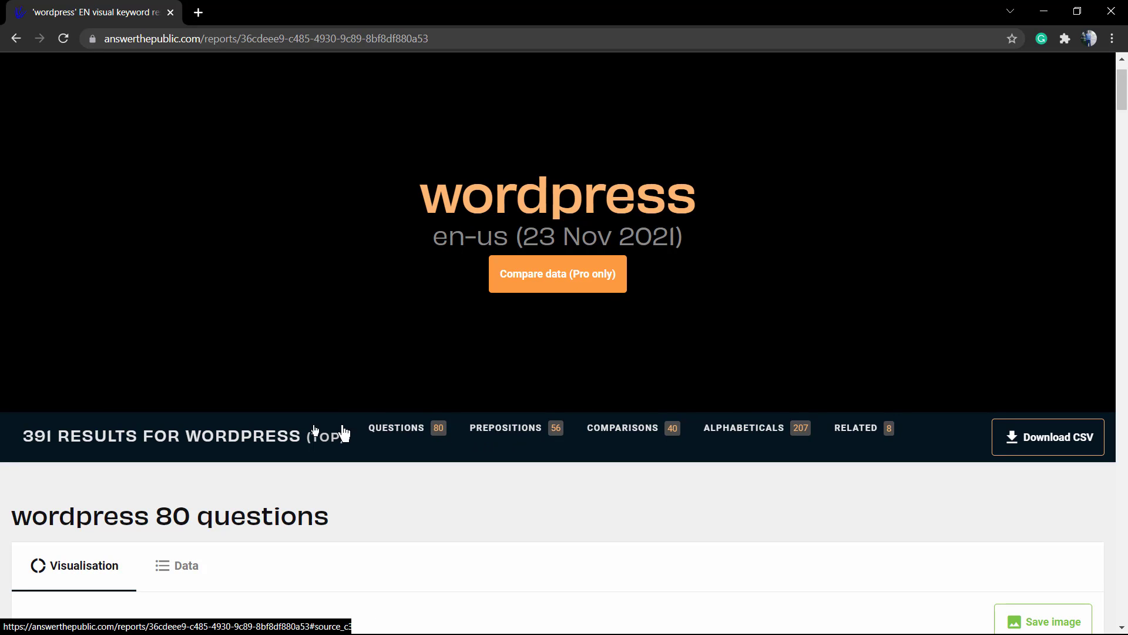
scroll(235, 432, "down", 2)
left_click(187, 419)
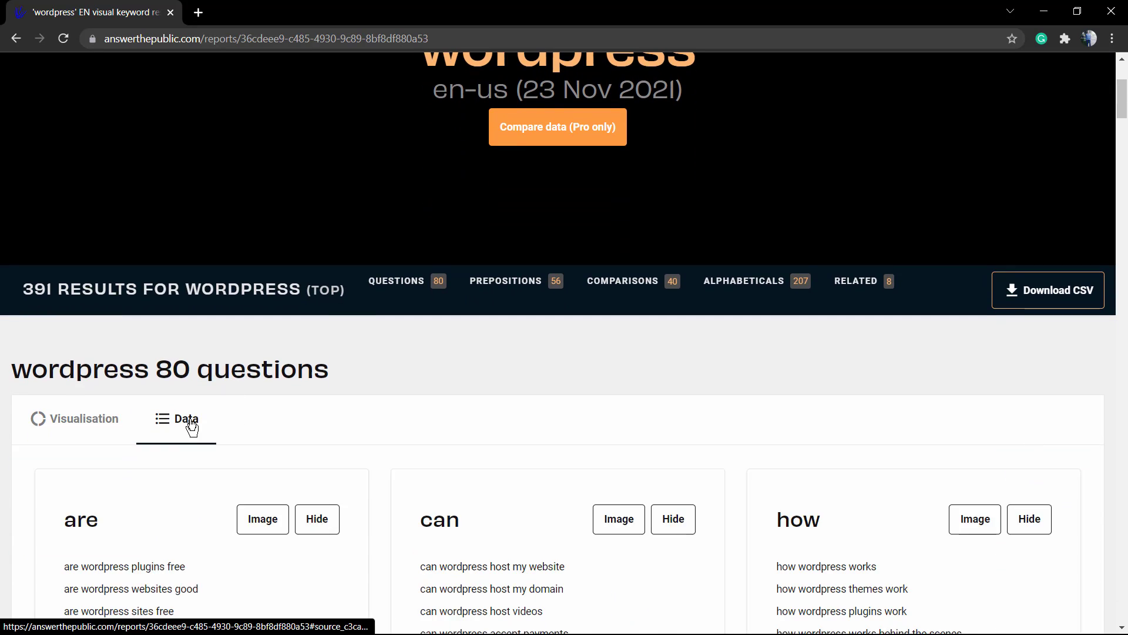
scroll(214, 399, "down", 3)
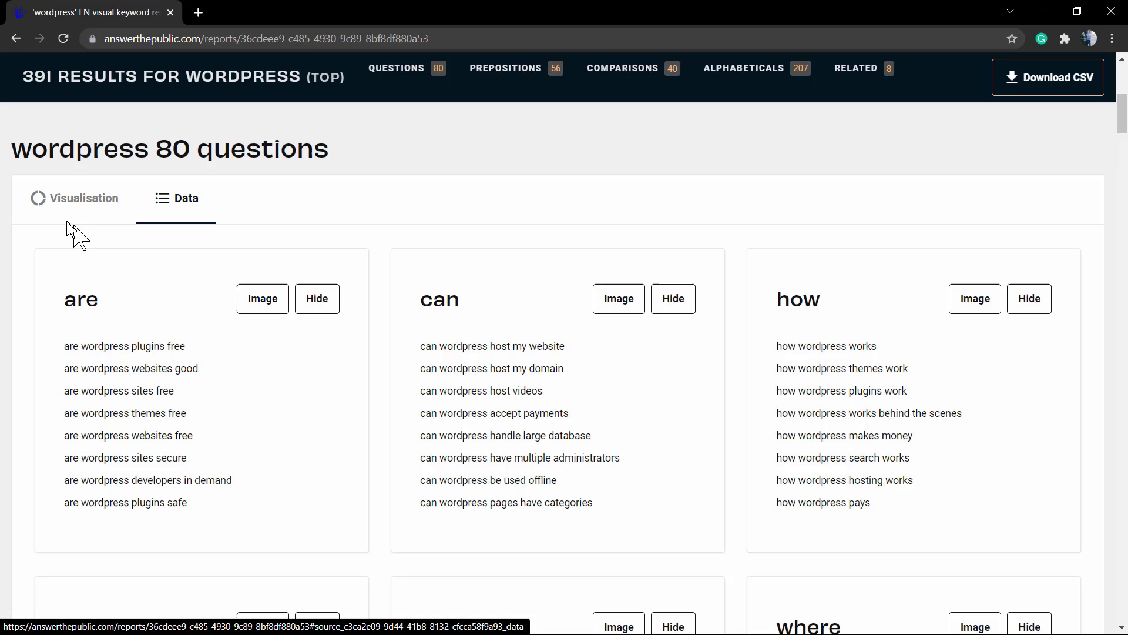
left_click(69, 199)
Look up 'how wordpress works' in a Google Search tab, then return to the wordpress report tab
scroll(442, 307, "down", 2)
scroll(442, 311, "down", 4)
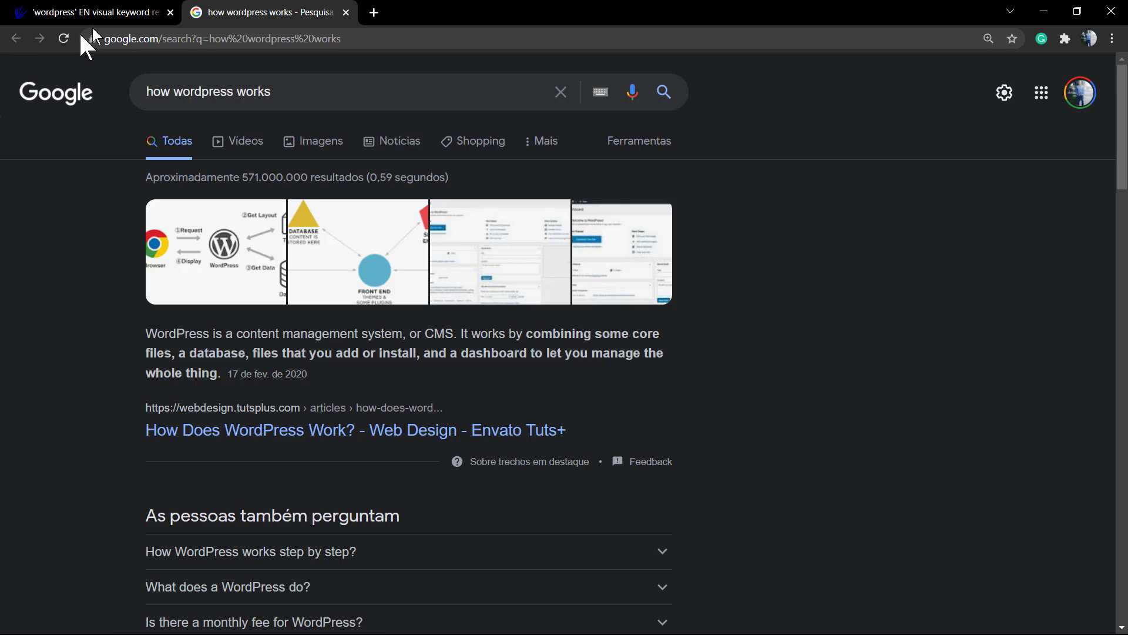
left_click(82, 13)
Download the wordpress report as CSV and open the downloaded file from the download bar
scroll(509, 325, "up", 2)
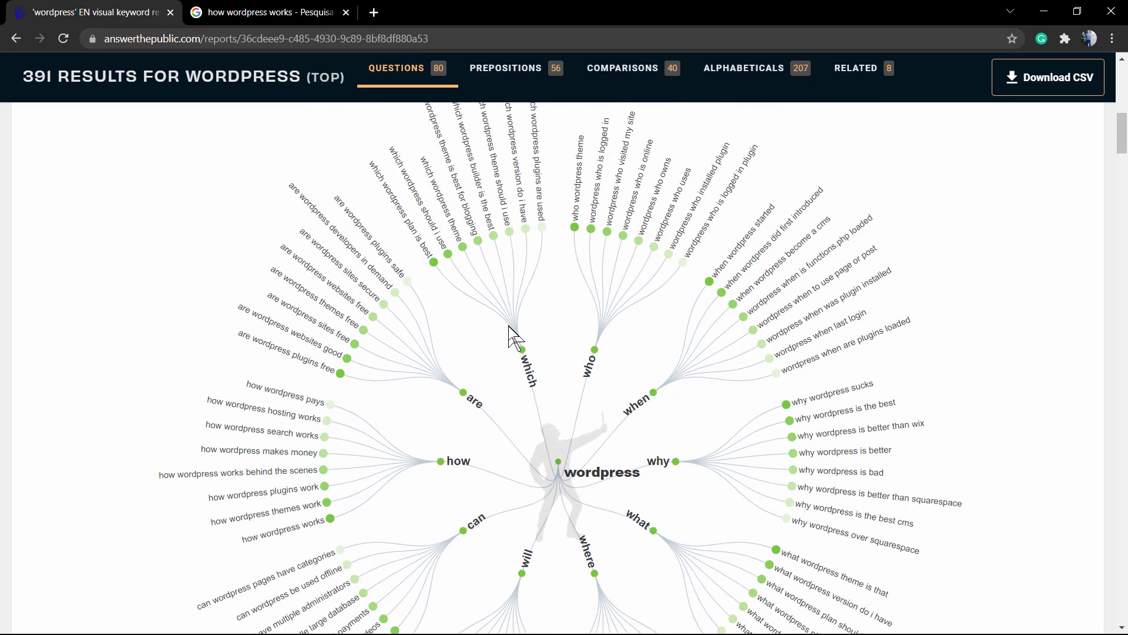
scroll(509, 325, "down", 8)
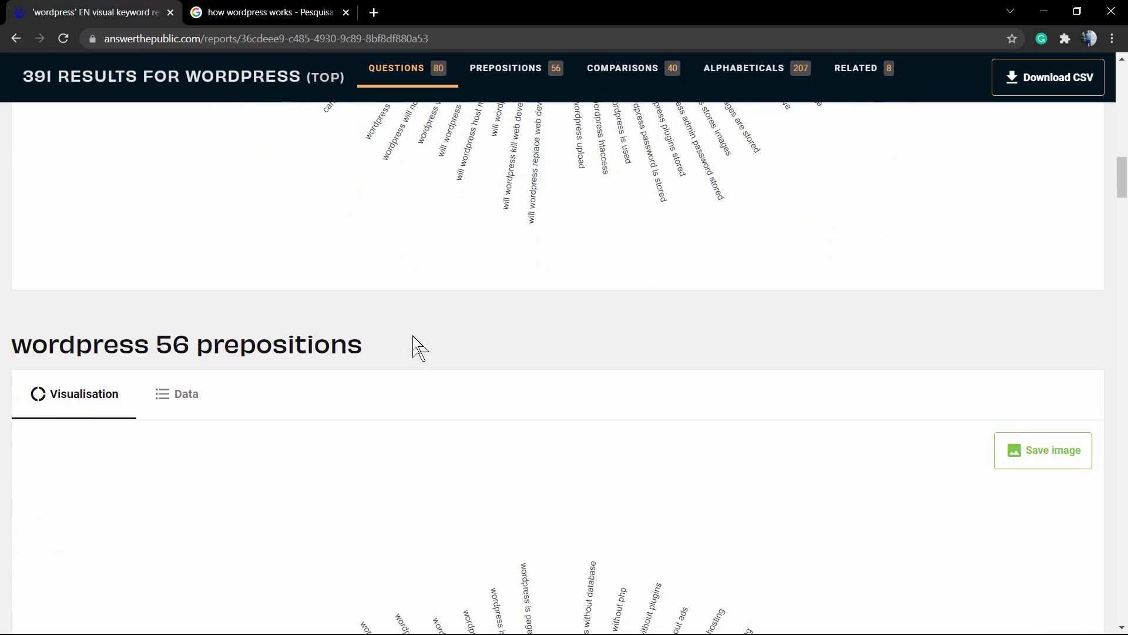
scroll(411, 346, "down", 3)
scroll(411, 346, "up", 5)
scroll(412, 345, "up", 10)
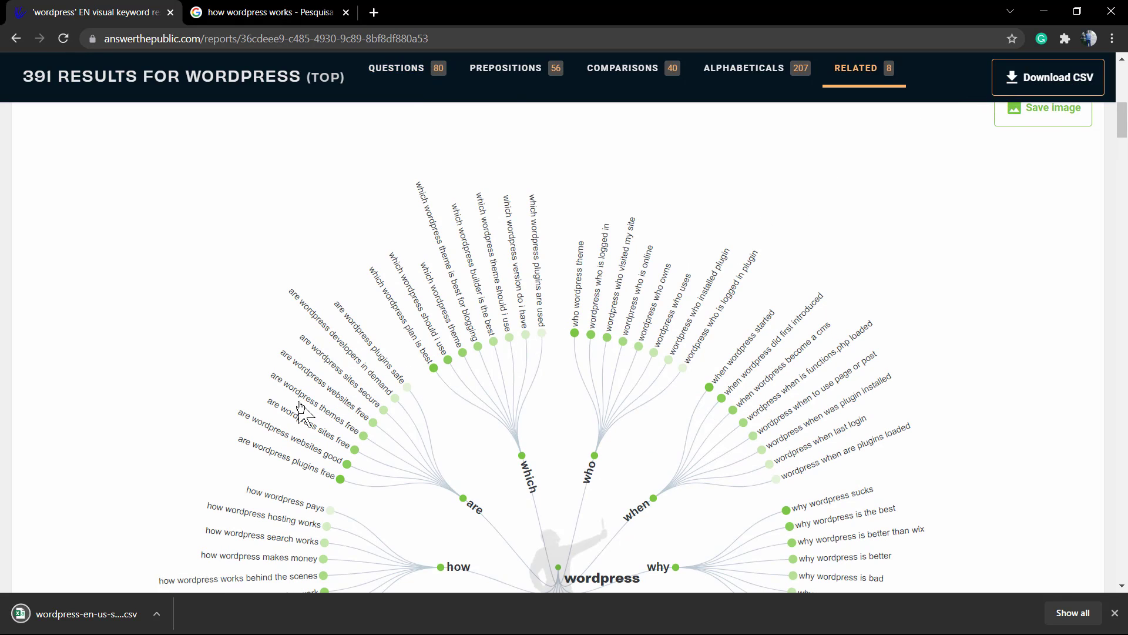
left_click(84, 614)
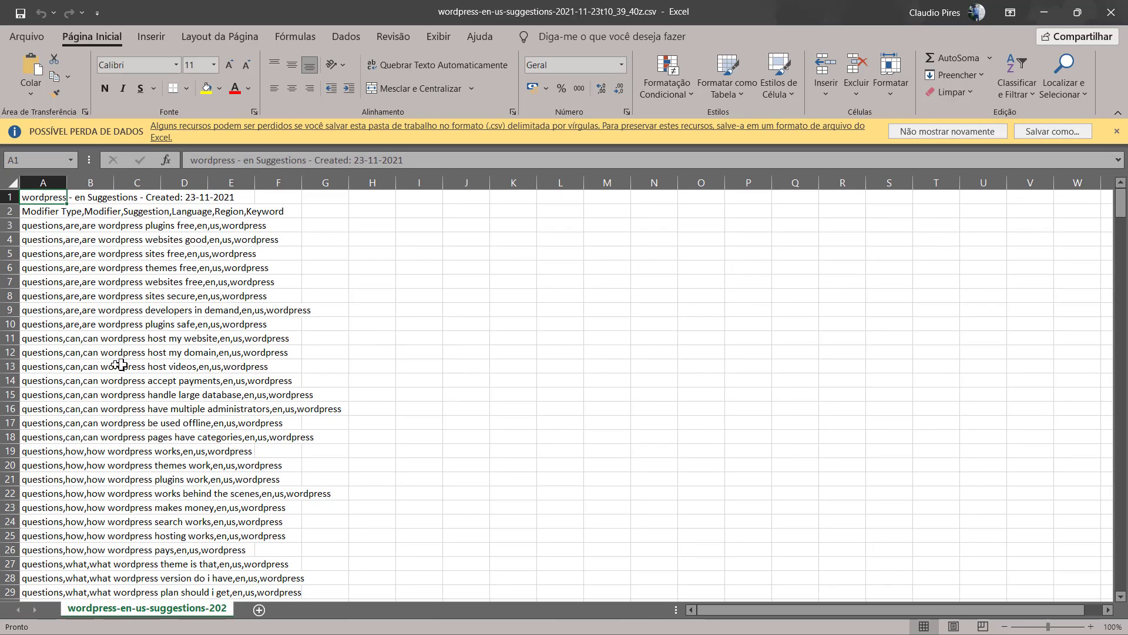
Scroll the CSV suggestion rows from questions down to comparisons, then close Excel
scroll(159, 341, "down", 6)
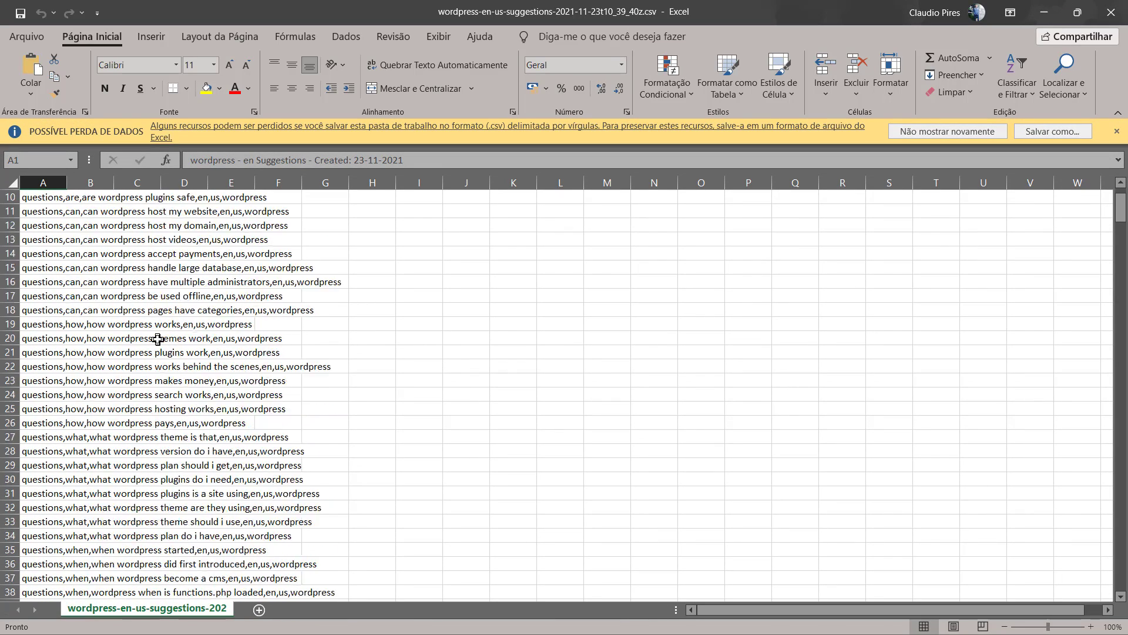
scroll(160, 343, "down", 20)
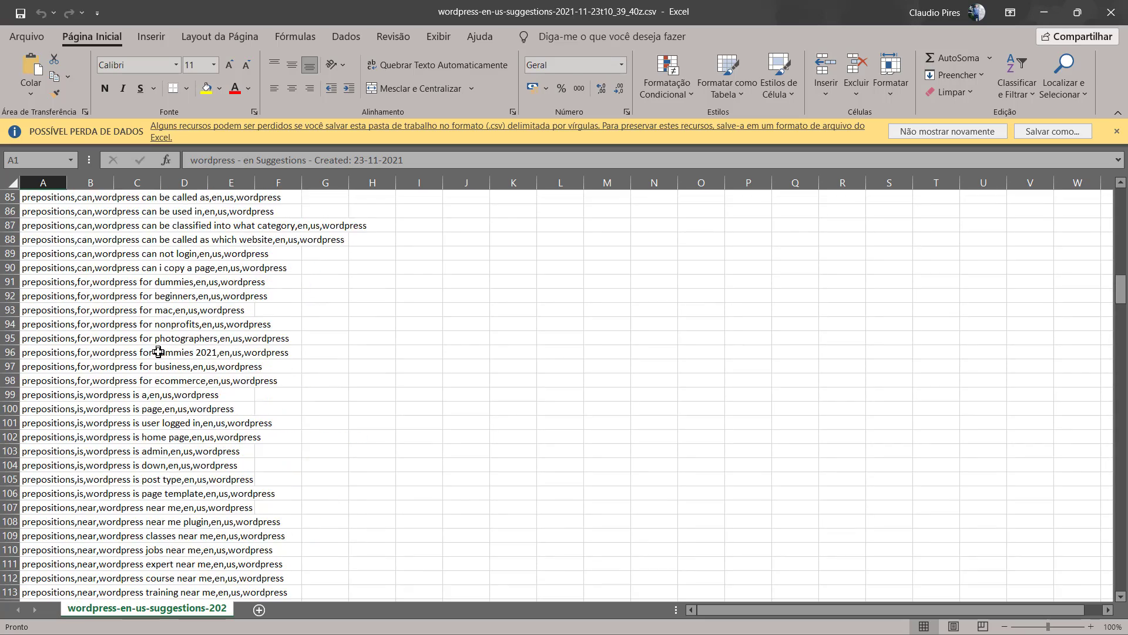
scroll(158, 352, "down", 13)
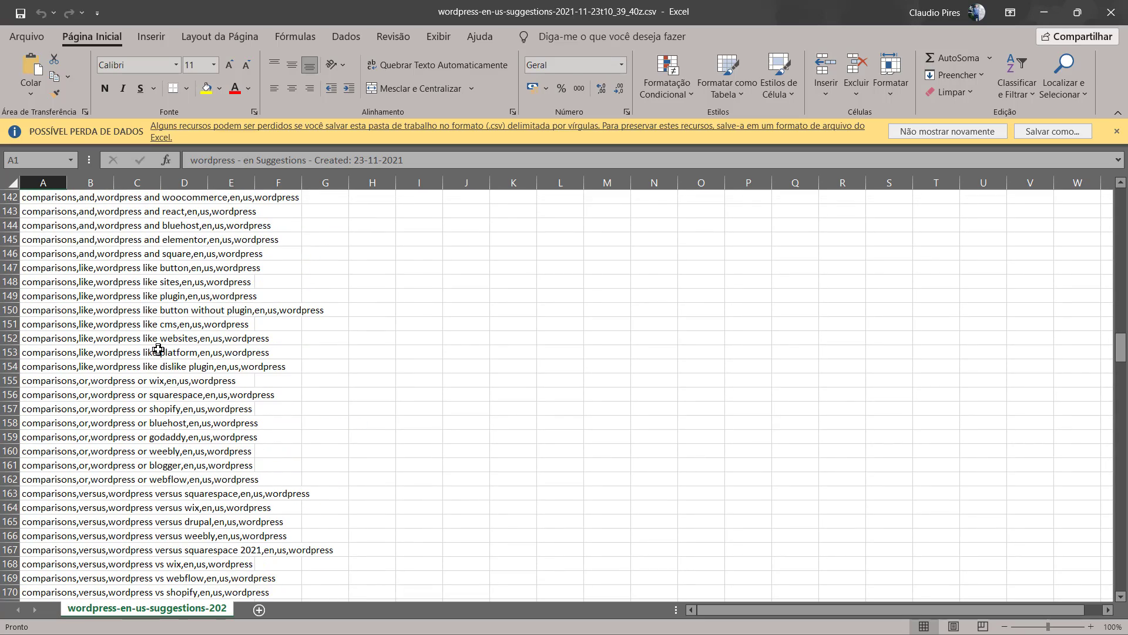
scroll(219, 292, "up", 15)
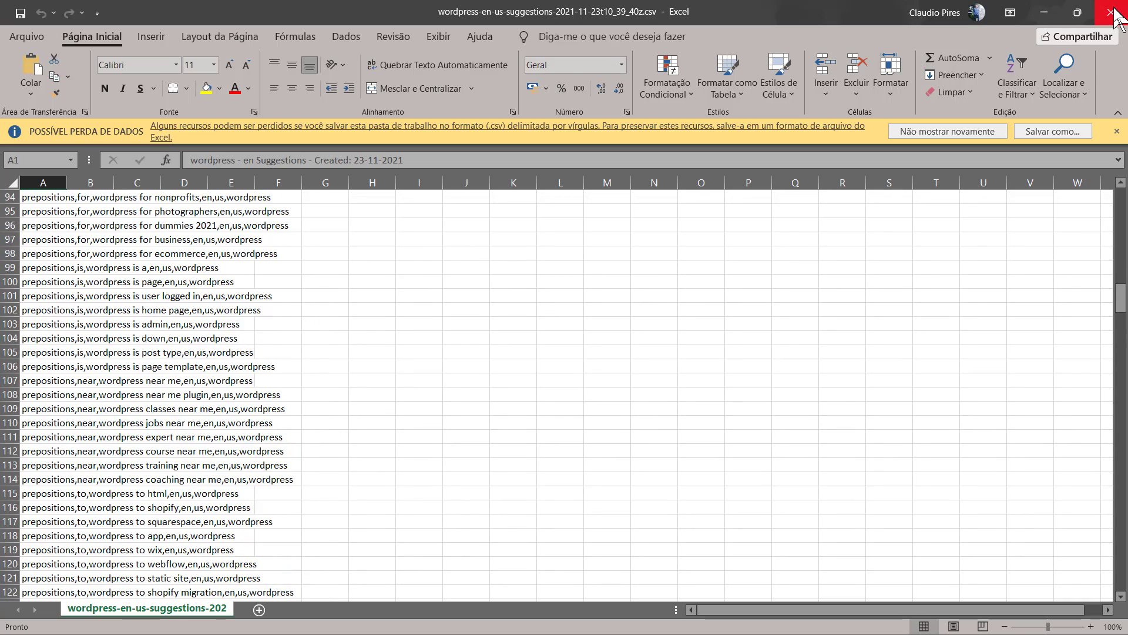
left_click(1113, 11)
Generate an image of the wordpress questions wheel and download it as a PNG
scroll(416, 364, "up", 8)
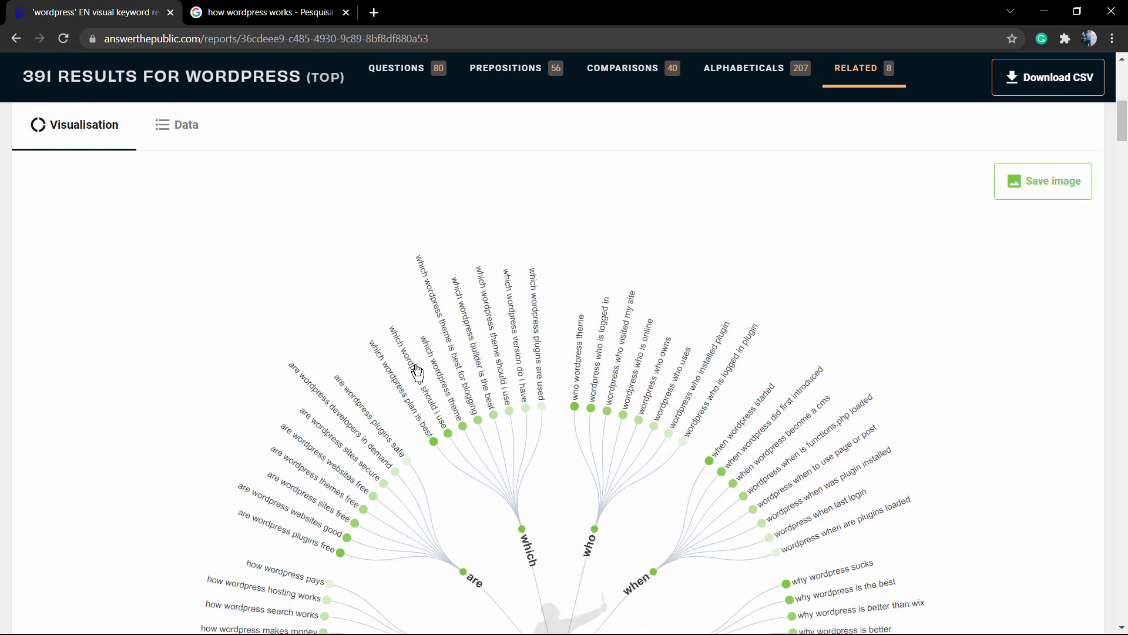
scroll(416, 374, "up", 1)
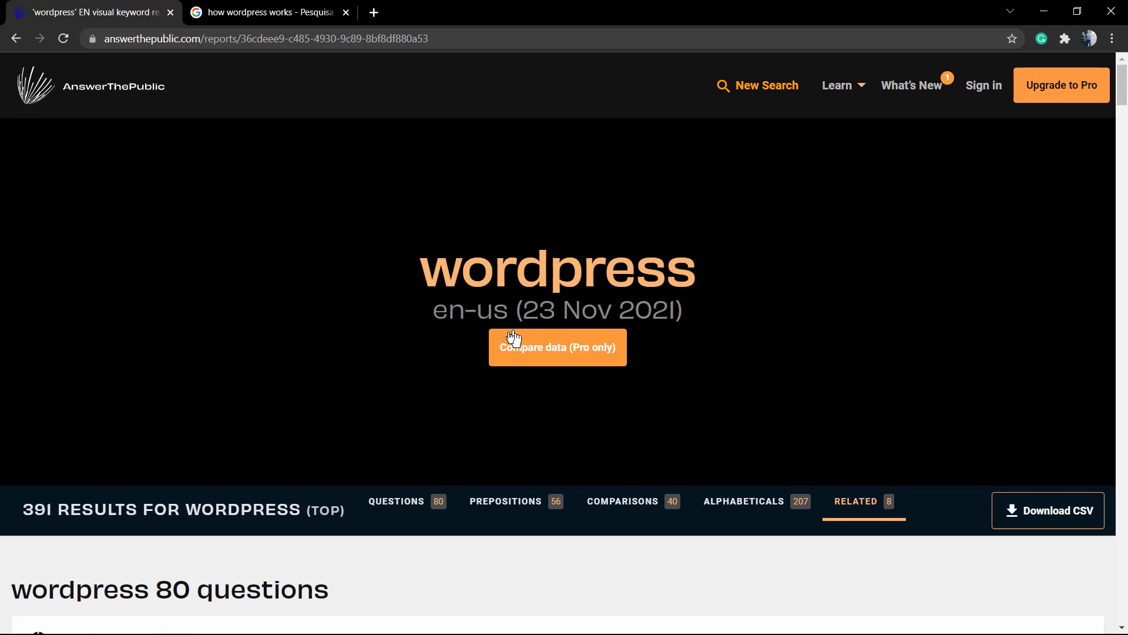
scroll(506, 344, "down", 5)
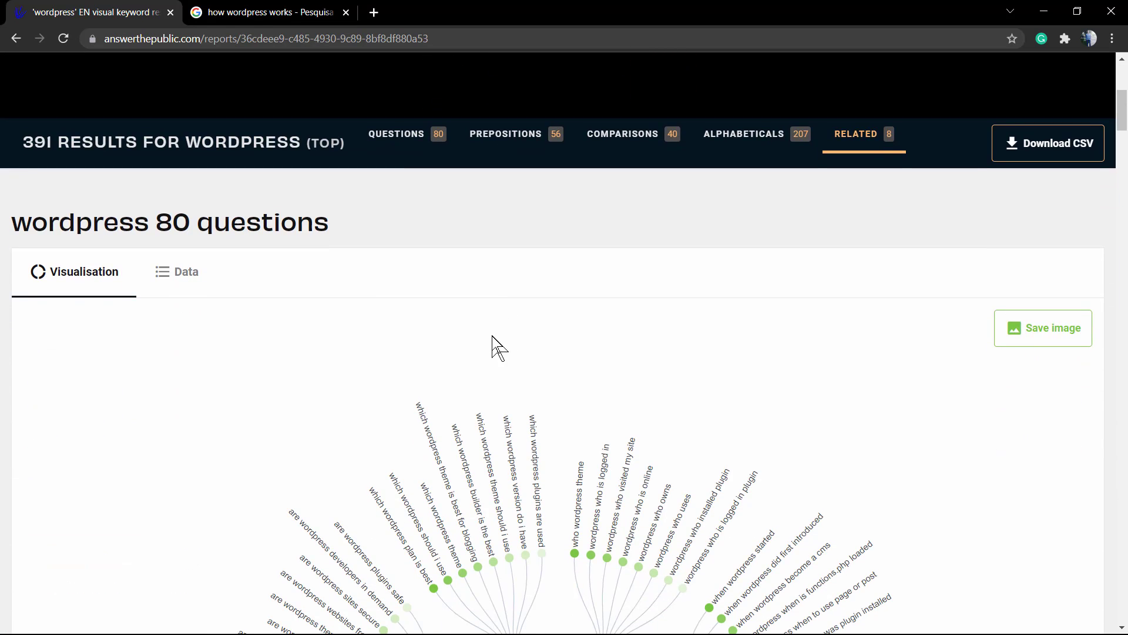
scroll(497, 348, "down", 2)
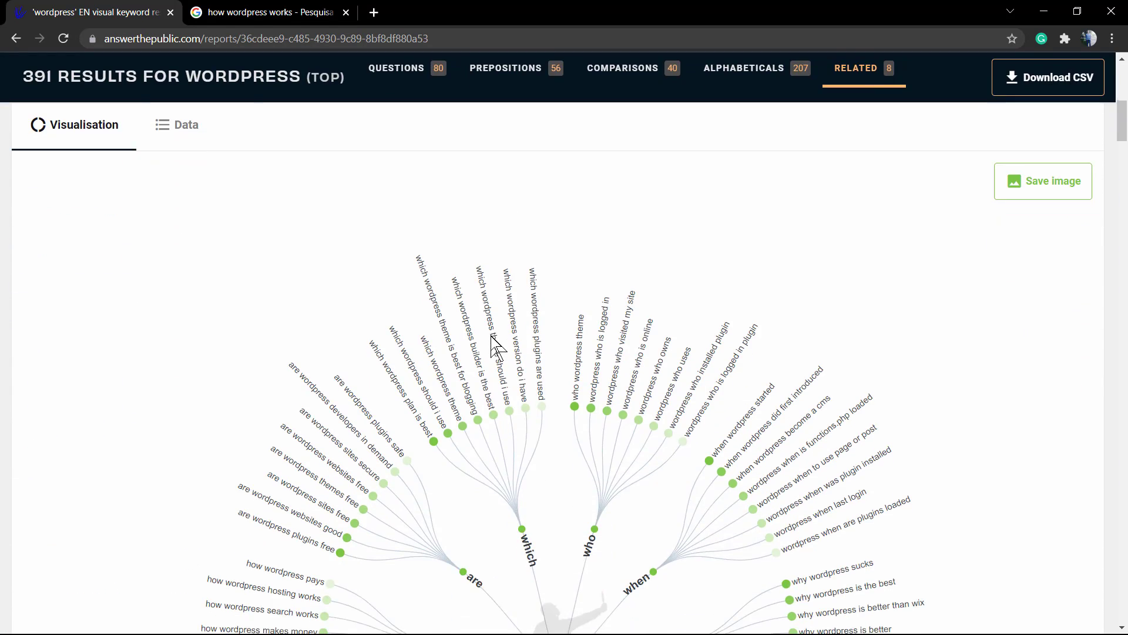
left_click(1023, 192)
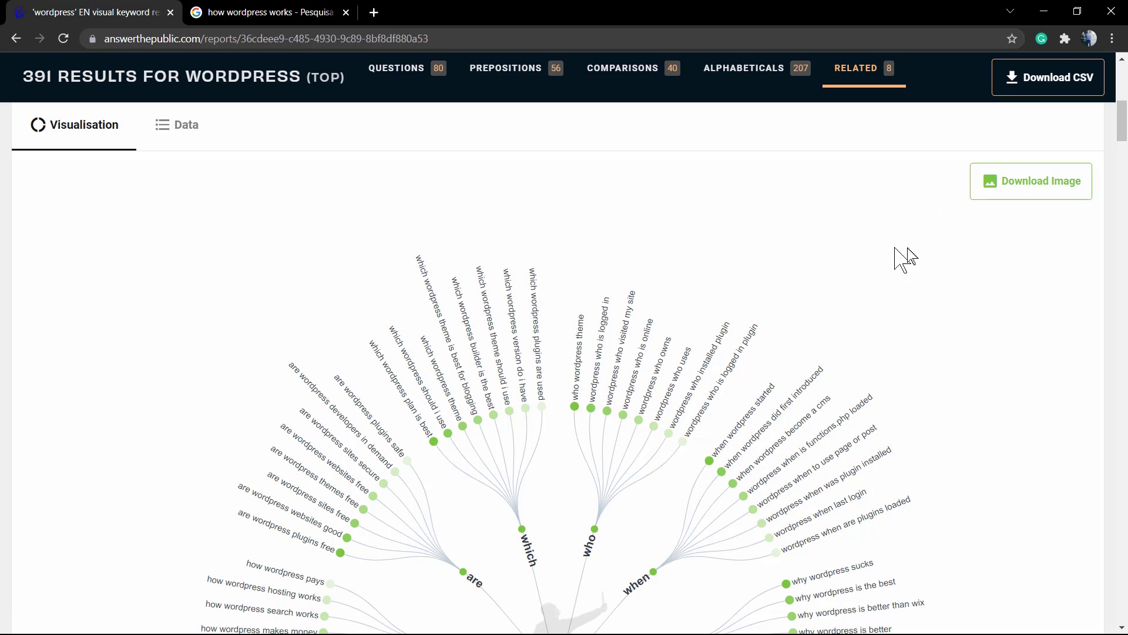
left_click(1016, 190)
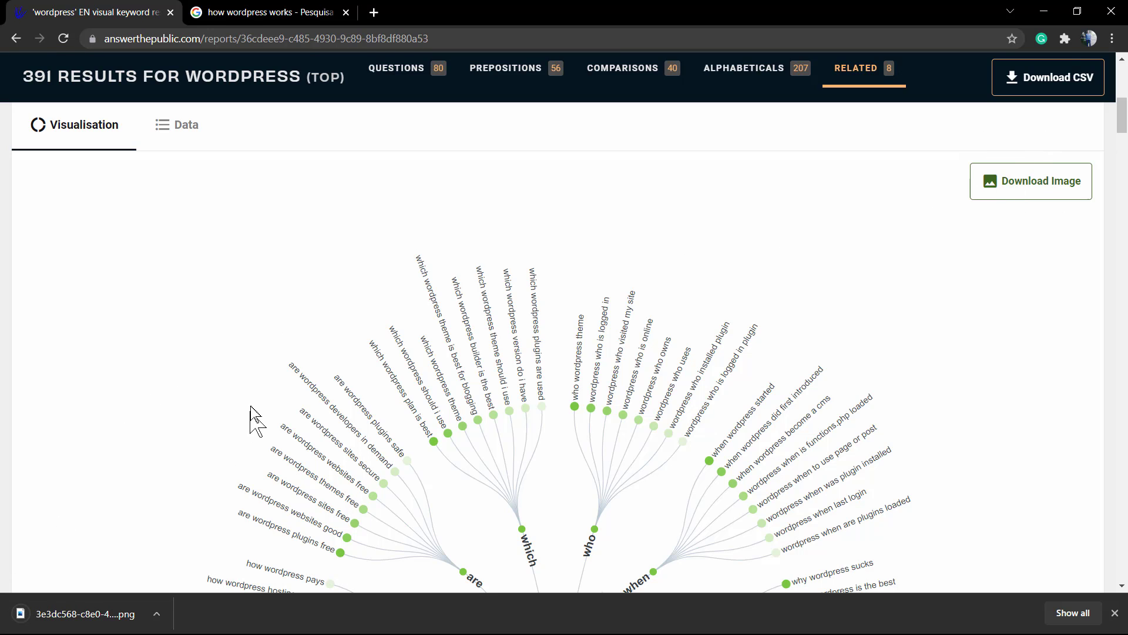
Return to the top of the report and dismiss Chrome's downloads bar
scroll(276, 405, "down", 5)
scroll(288, 399, "down", 4)
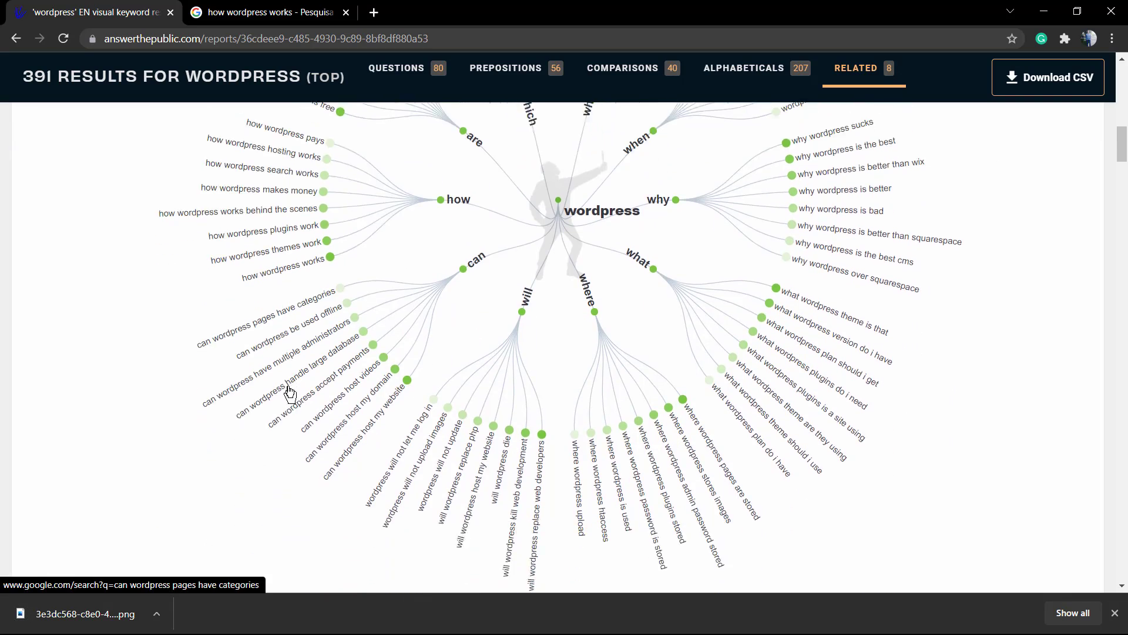
scroll(288, 399, "up", 2)
scroll(288, 388, "up", 10)
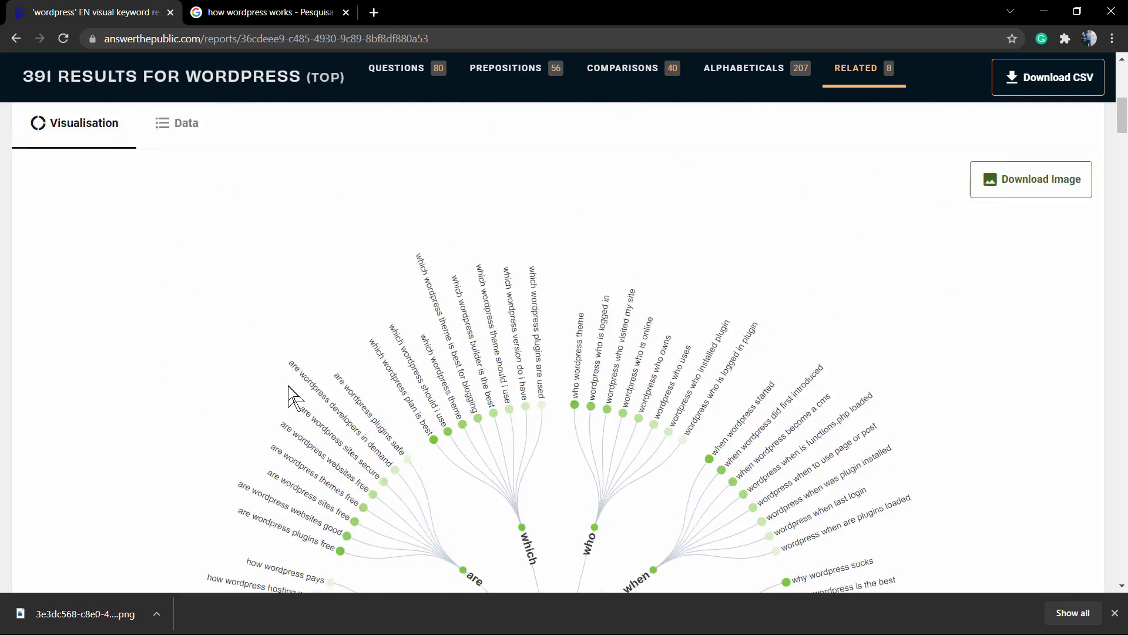
scroll(292, 398, "up", 3)
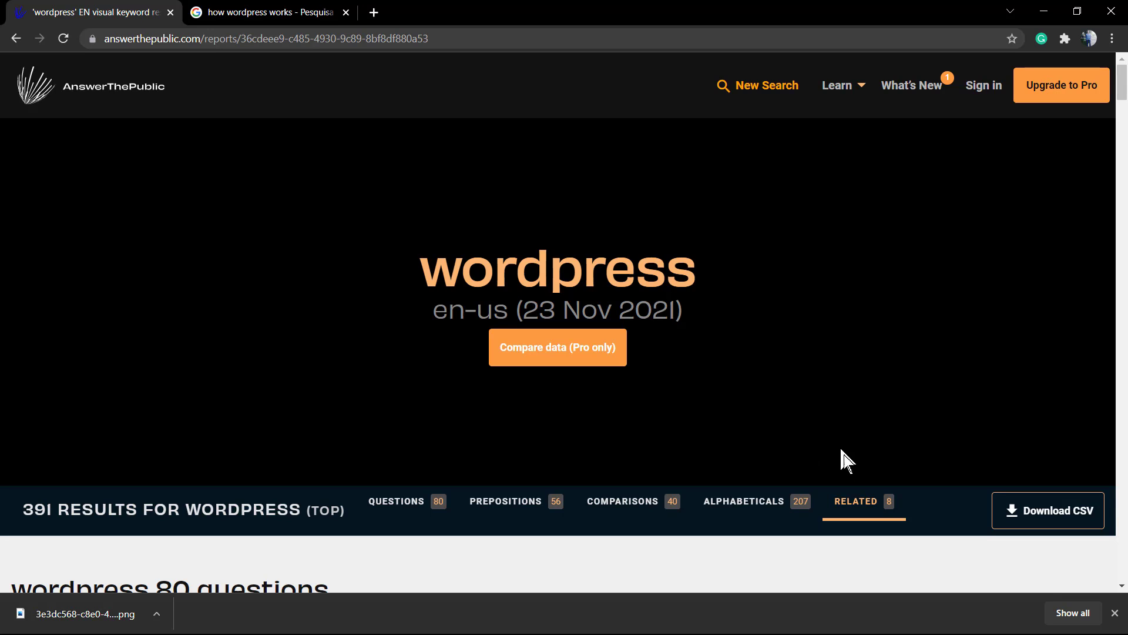
left_click(1114, 613)
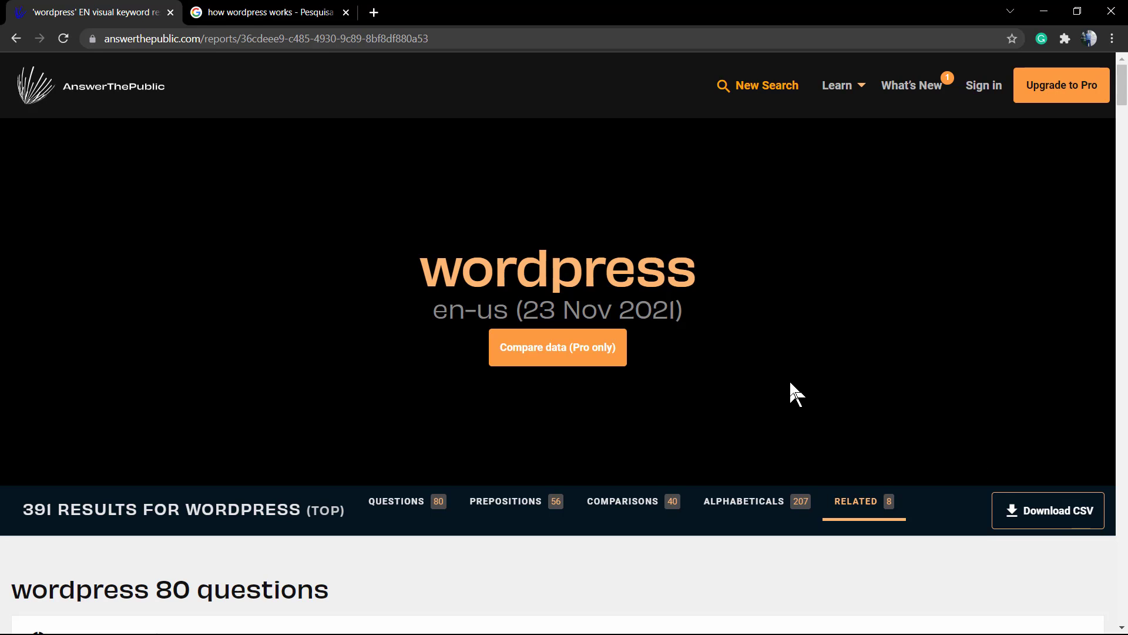